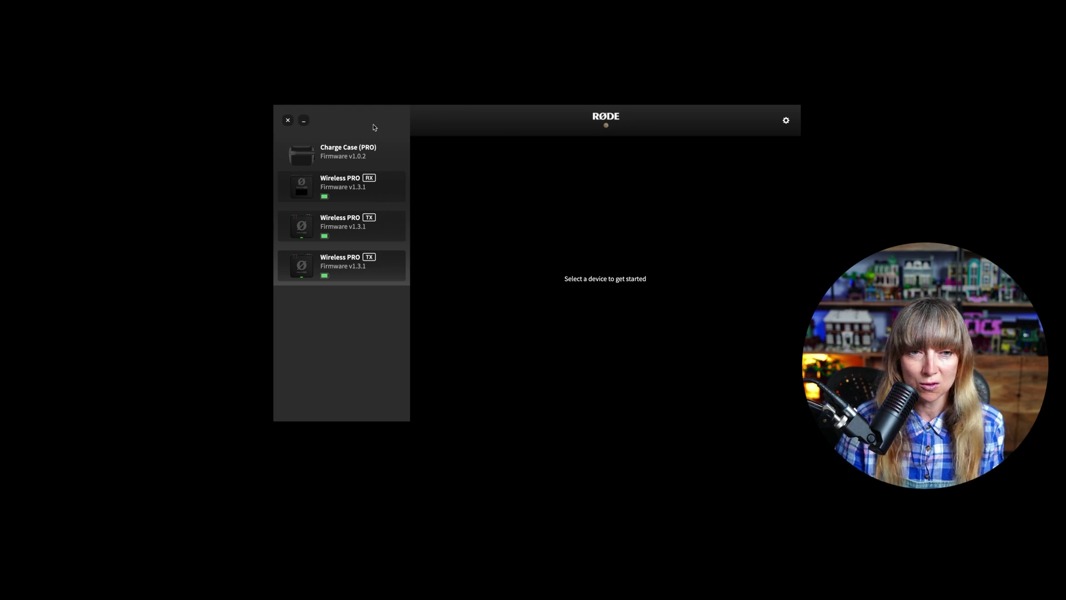
Flip between both Wireless PRO TX recording lists, ending on the Wireless PRO RX settings page.
{"action": "left_click", "coordinate": [342, 191]}
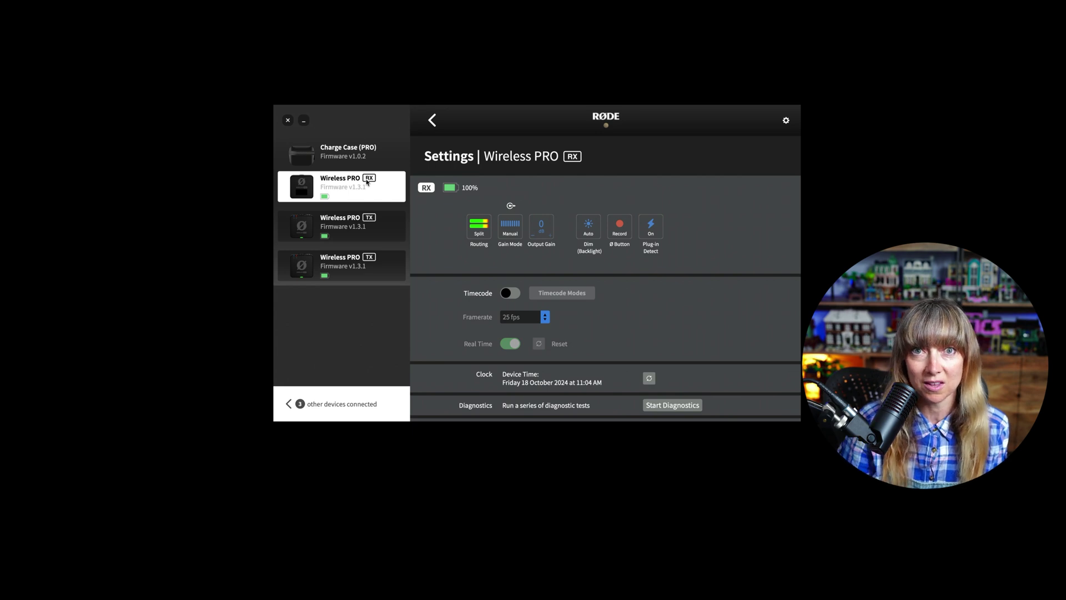
{"action": "left_click", "coordinate": [381, 238]}
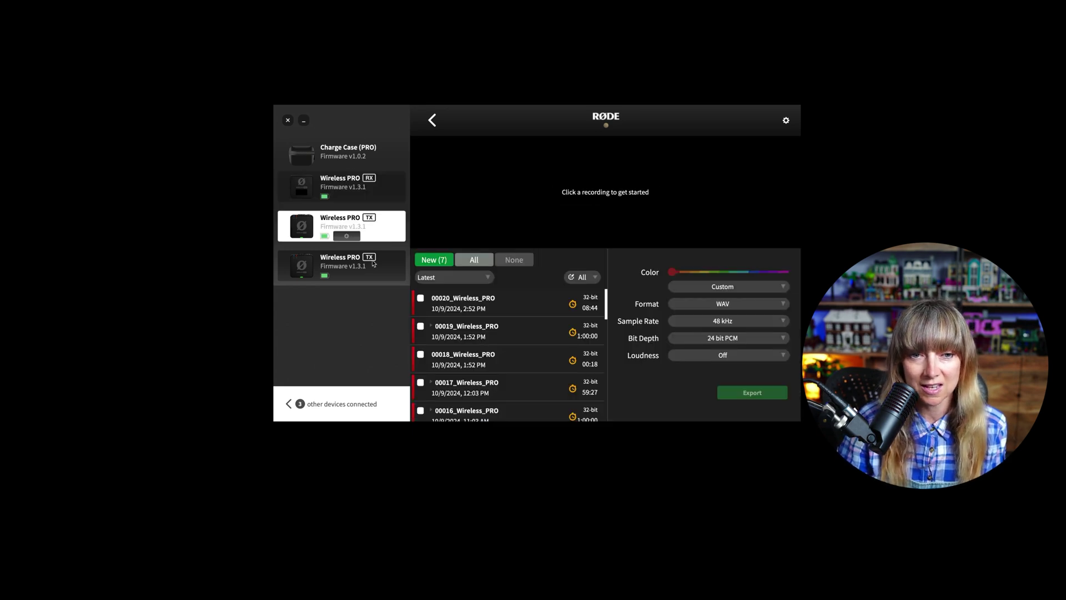
{"action": "left_click", "coordinate": [374, 265]}
{"action": "left_click", "coordinate": [380, 230]}
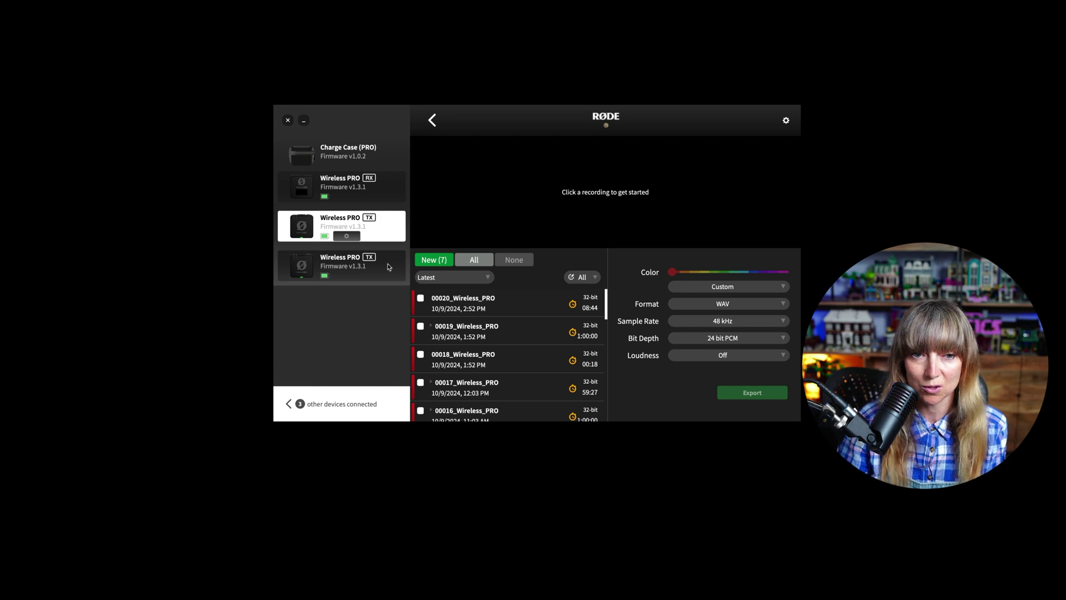
{"action": "left_click", "coordinate": [388, 268]}
{"action": "left_click", "coordinate": [386, 238]}
{"action": "left_click", "coordinate": [387, 189]}
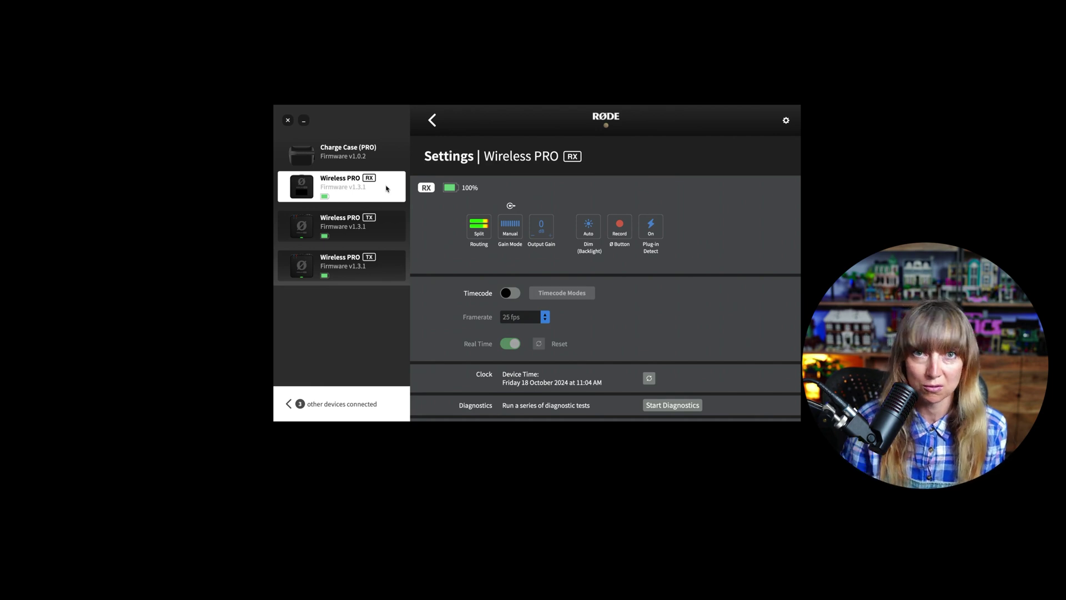
{"action": "left_click", "coordinate": [377, 226]}
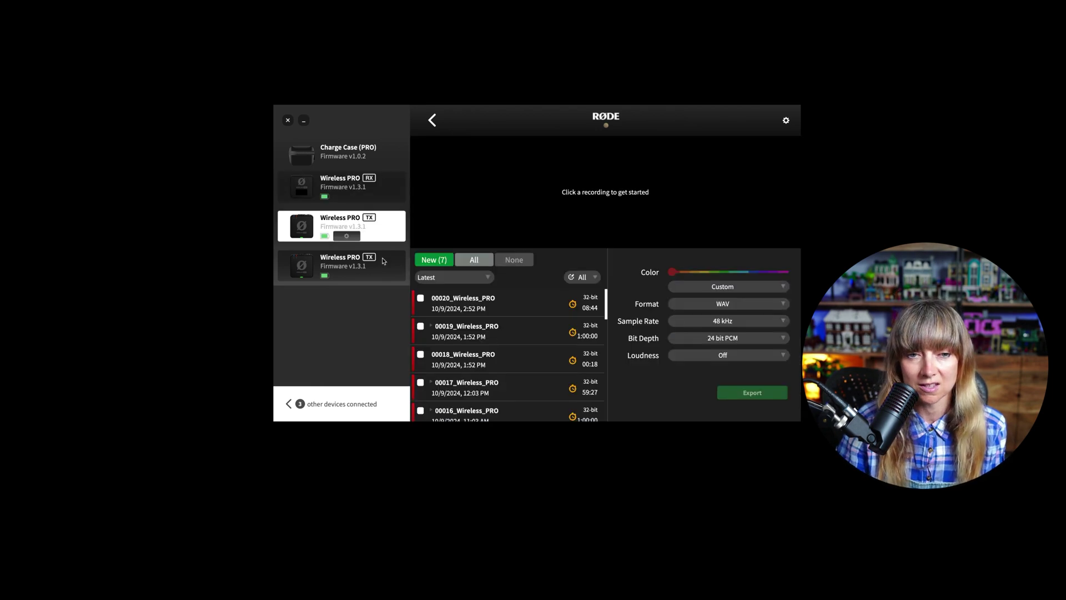
{"action": "left_click", "coordinate": [388, 267]}
{"action": "left_click", "coordinate": [388, 233]}
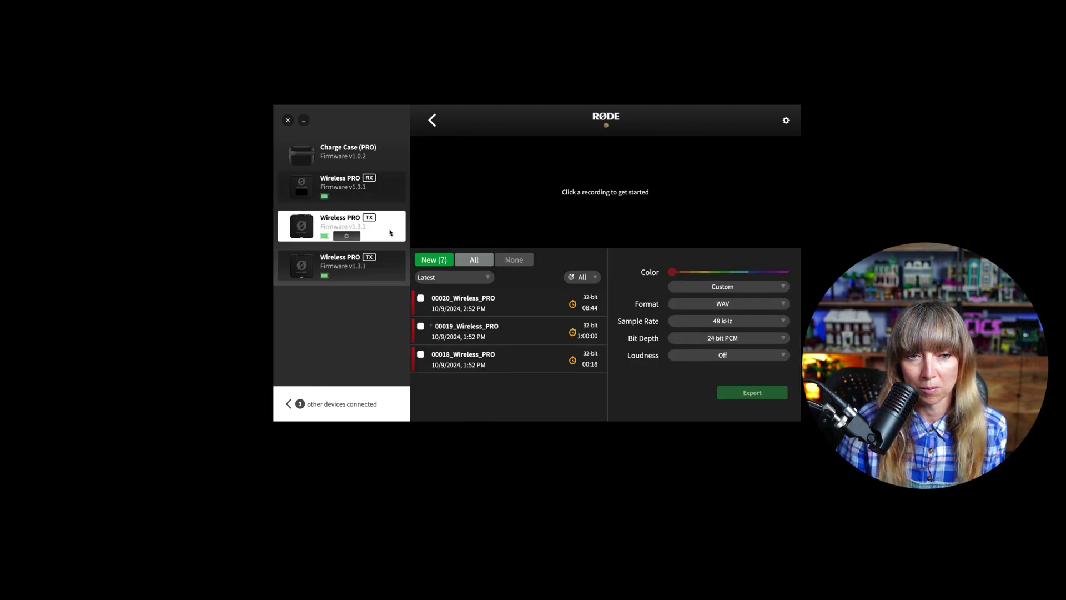
{"action": "left_click", "coordinate": [387, 193]}
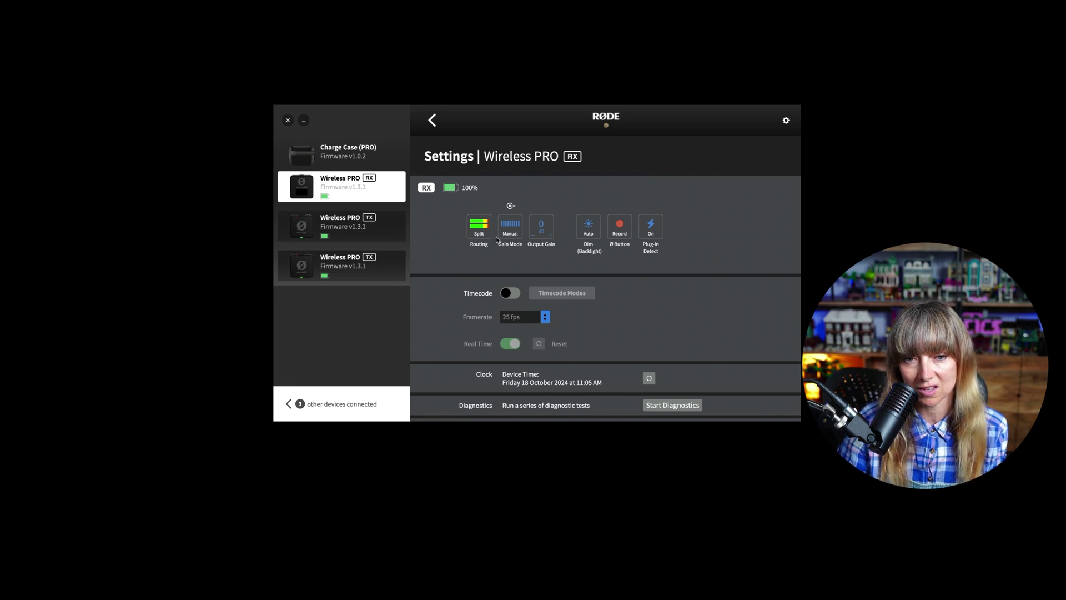
Bring up the receiver's Routing dialog and view the Split mode description.
{"action": "left_click", "coordinate": [487, 224]}
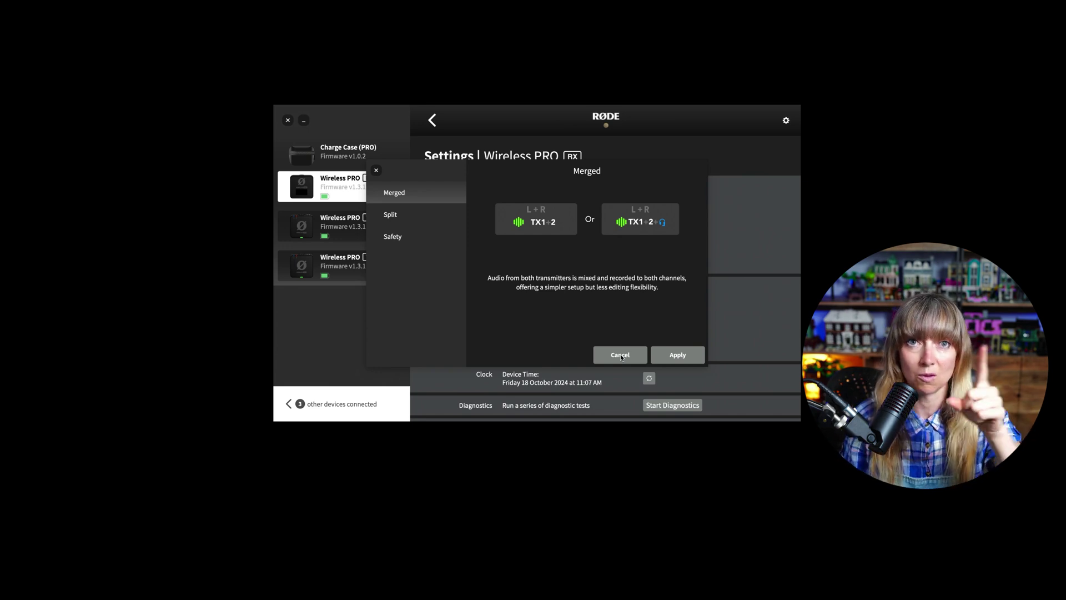
{"action": "left_click", "coordinate": [427, 221]}
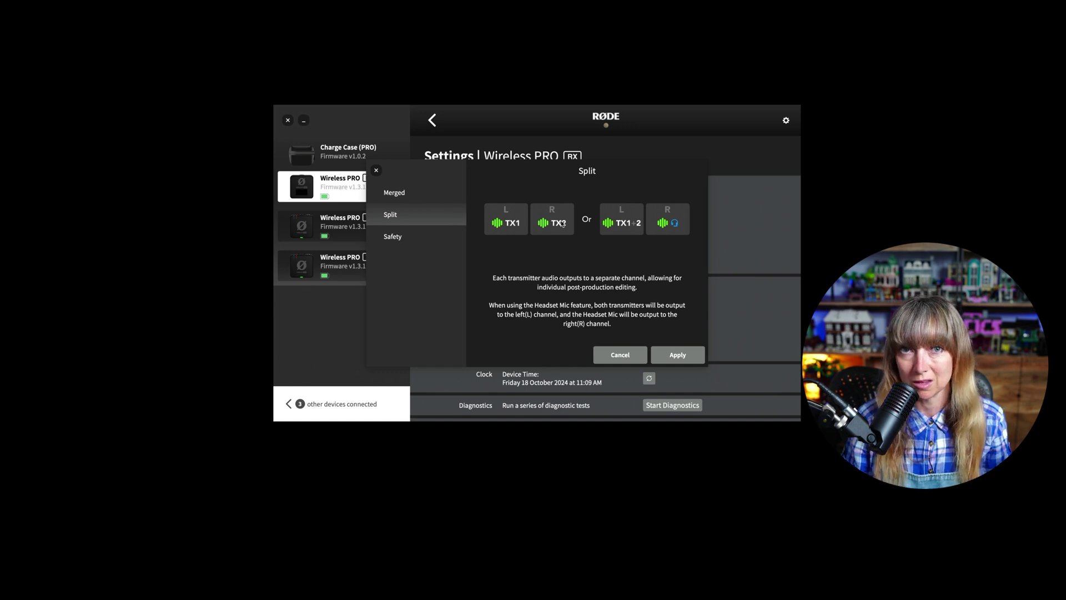
Preview Safety routing, which mixes both transmitters to both channels with the right lower.
{"action": "left_click", "coordinate": [404, 236]}
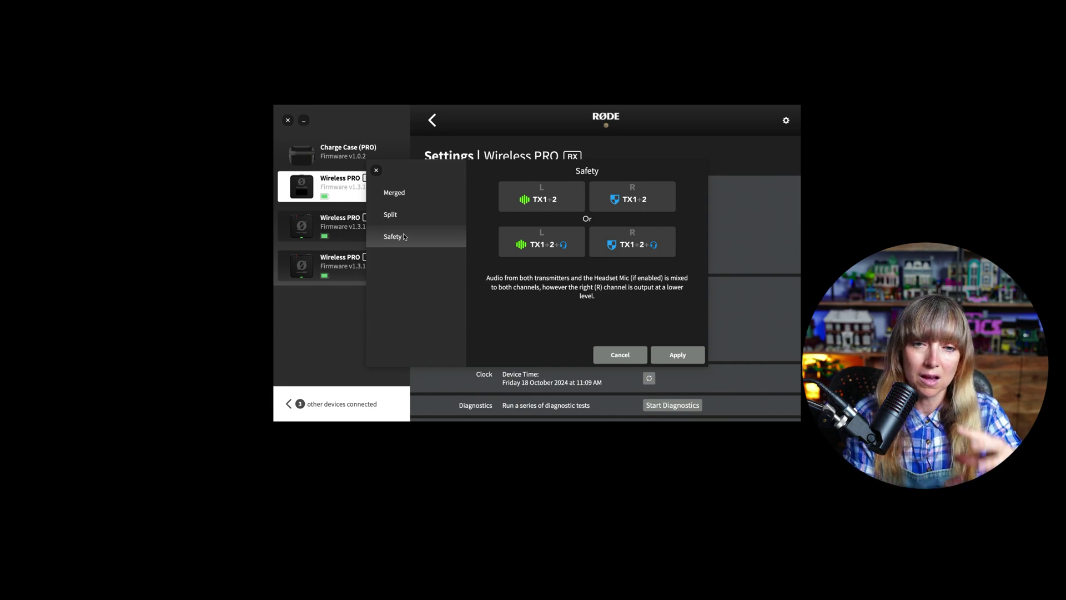
Compare the Merged, Split and Safety routing modes, then apply Safety.
{"action": "left_click", "coordinate": [406, 195]}
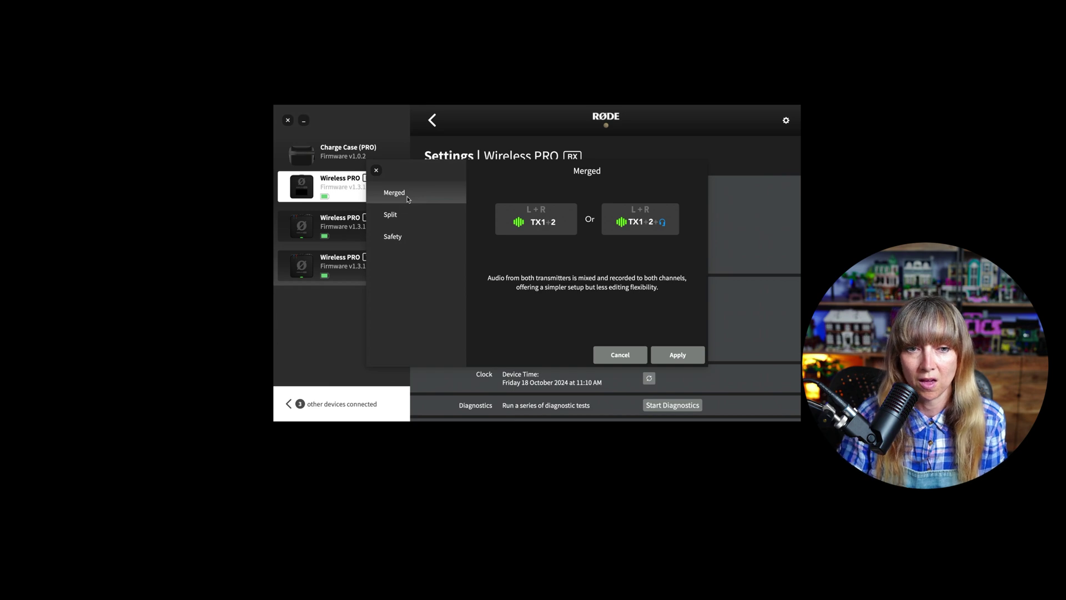
{"action": "left_click", "coordinate": [401, 210]}
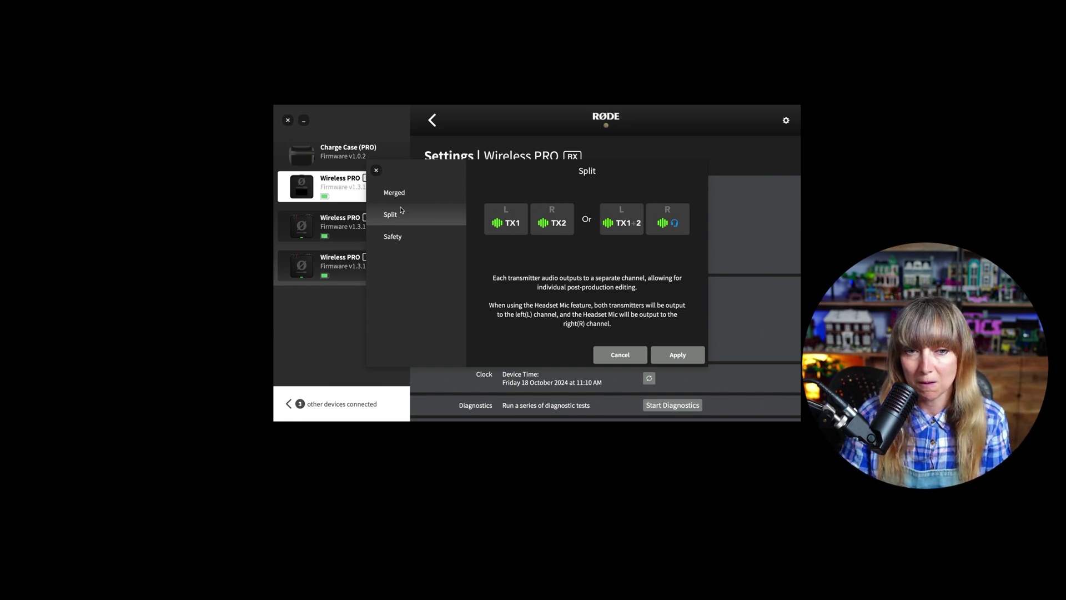
{"action": "left_click", "coordinate": [398, 236]}
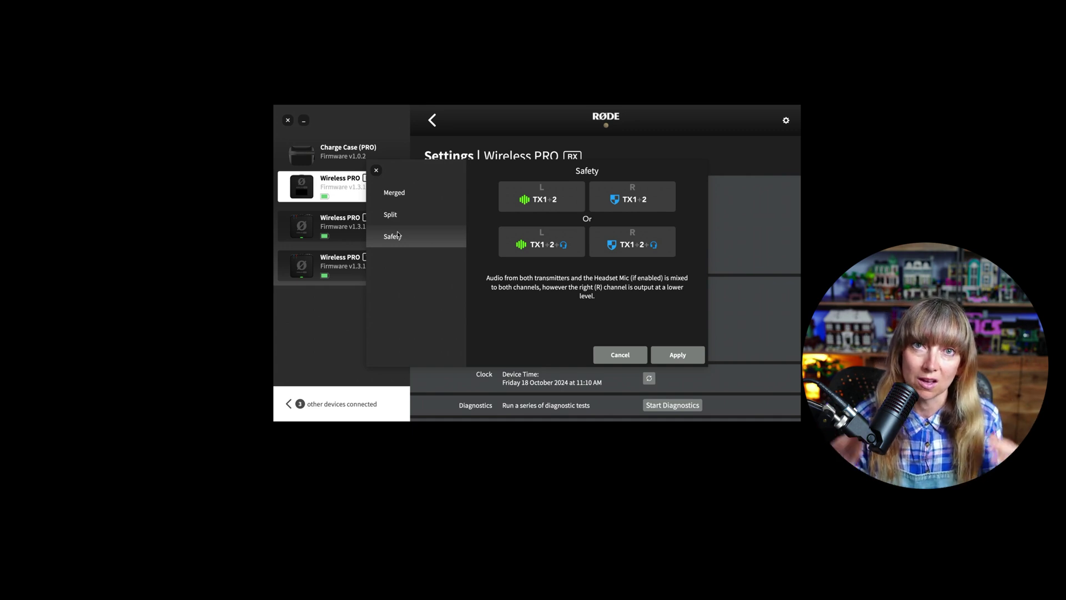
{"action": "left_click", "coordinate": [680, 357]}
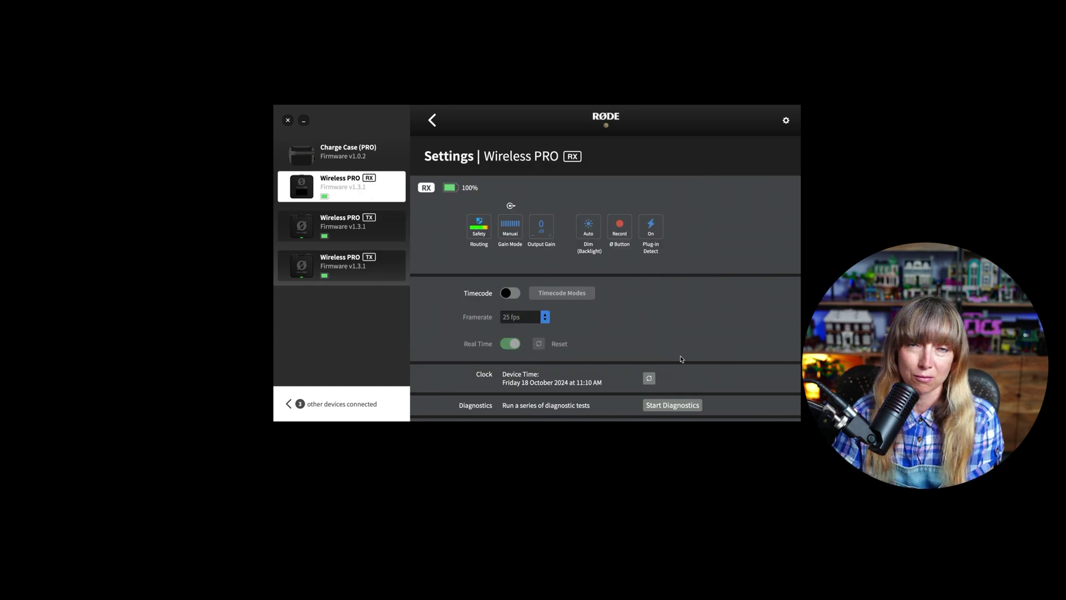
Set the receiver's routing back to Split and apply it.
{"action": "left_click", "coordinate": [478, 225]}
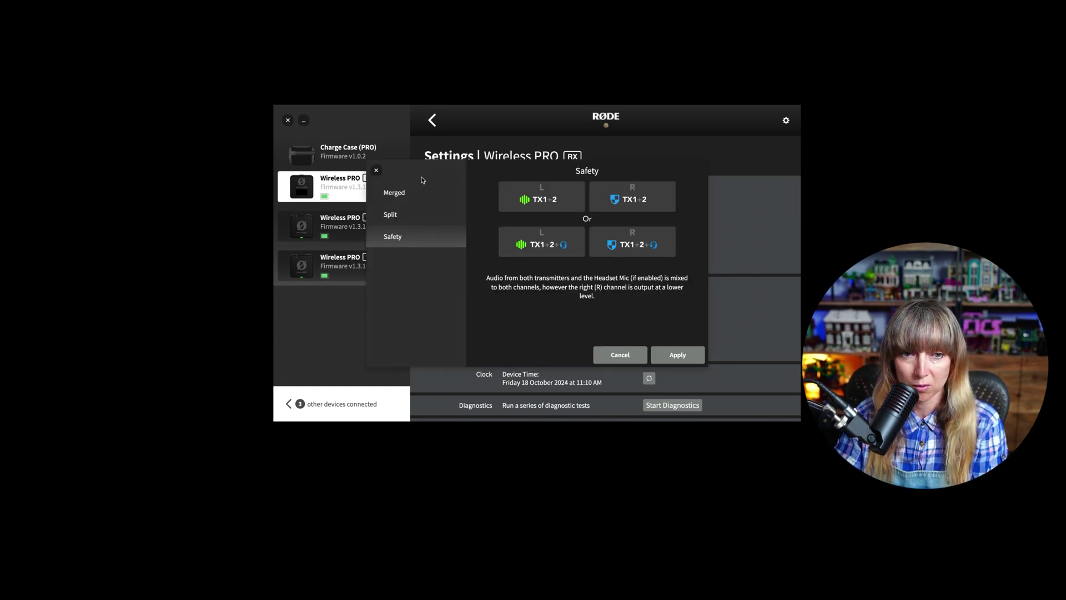
{"action": "left_click", "coordinate": [398, 215]}
{"action": "left_click", "coordinate": [677, 354]}
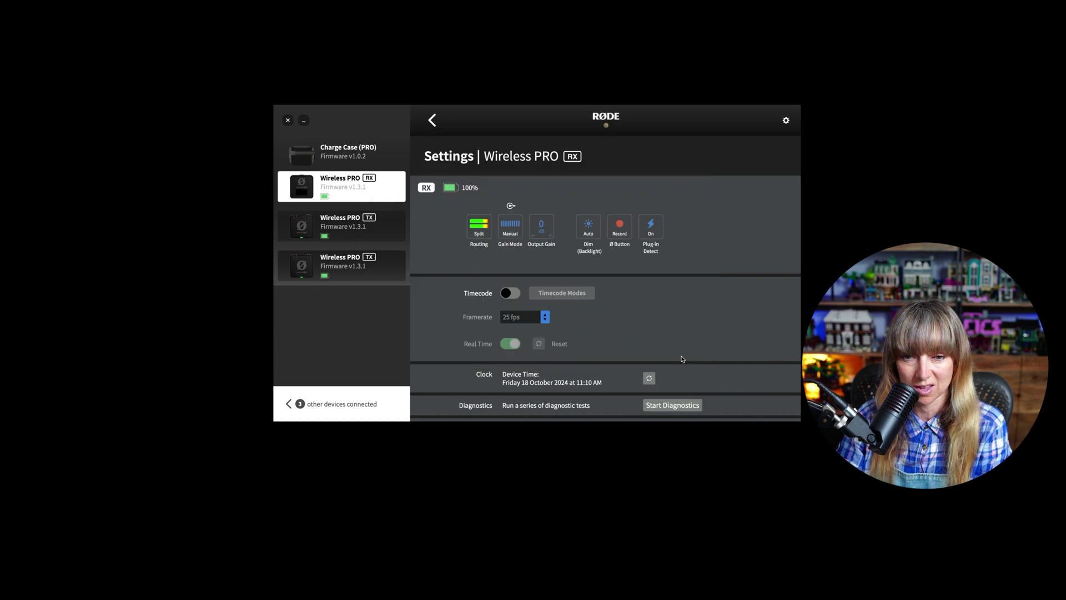
{"action": "left_click", "coordinate": [511, 229]}
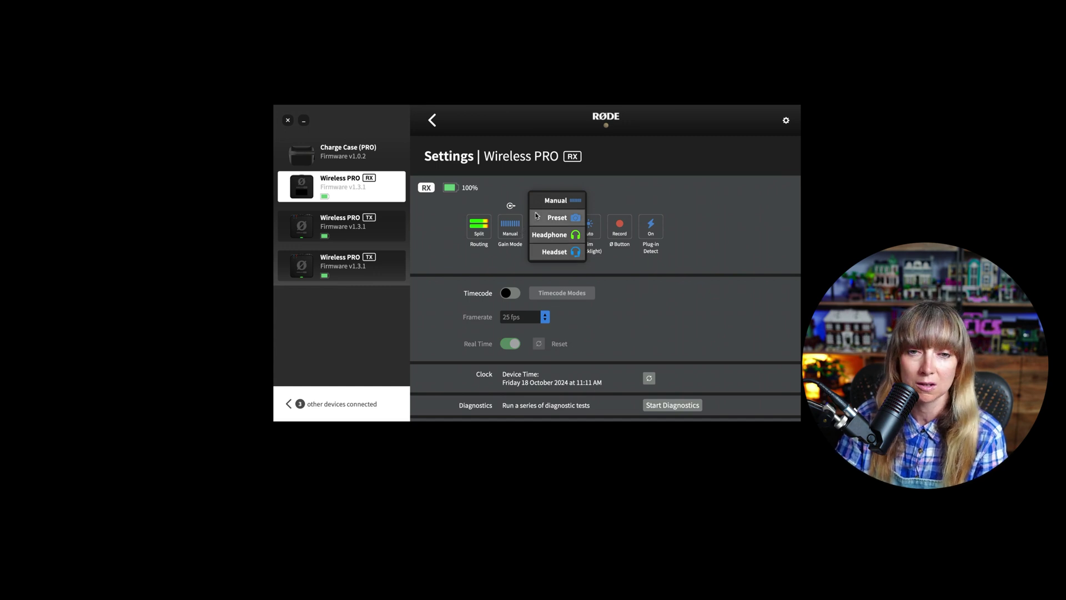
{"action": "left_click", "coordinate": [557, 218]}
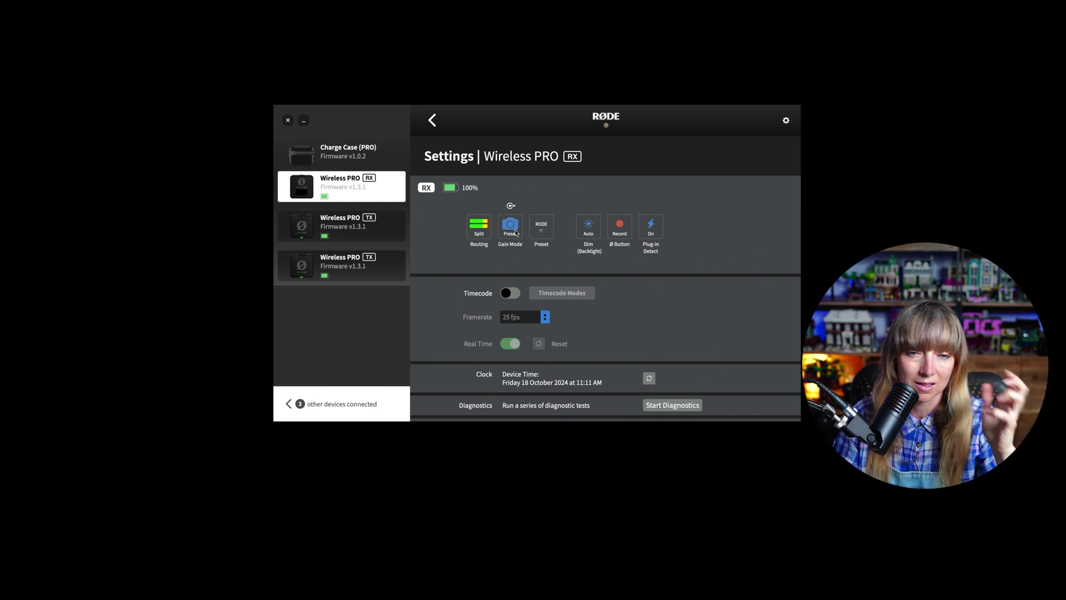
{"action": "left_click", "coordinate": [516, 232]}
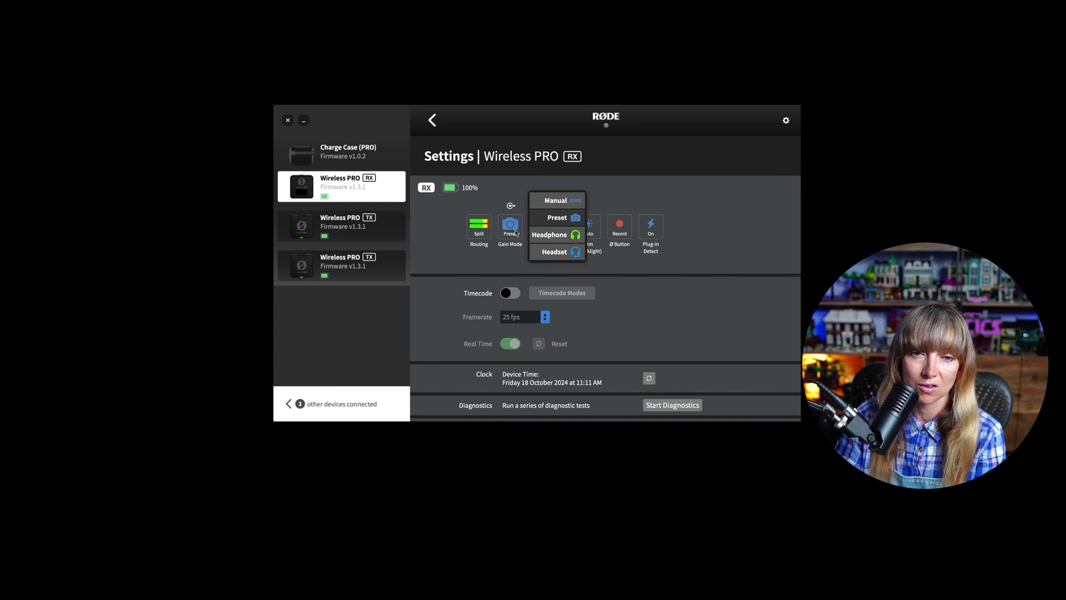
{"action": "left_click", "coordinate": [565, 202]}
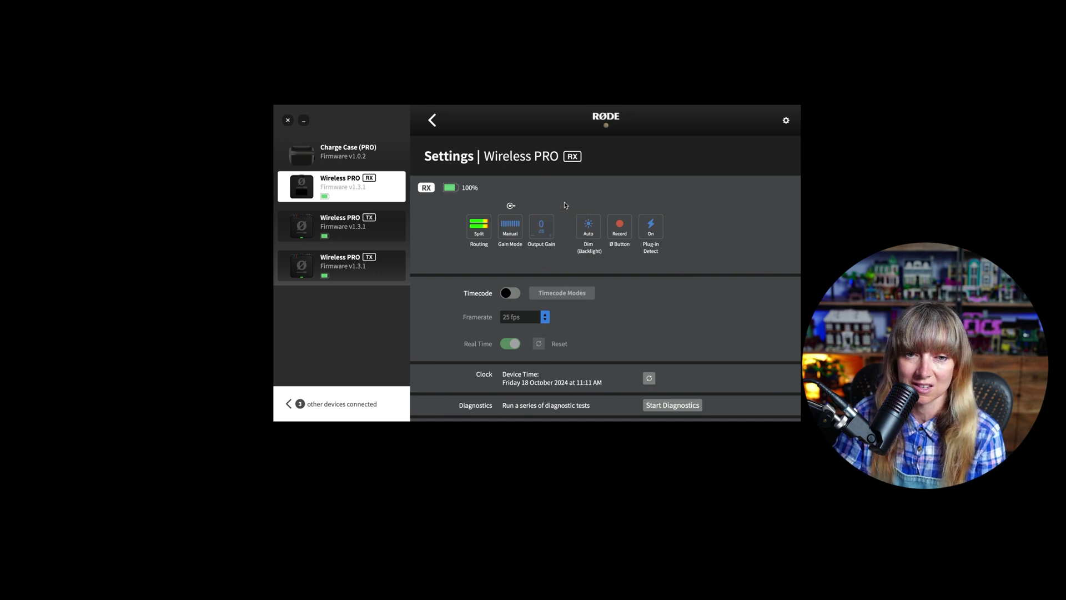
{"action": "left_click", "coordinate": [533, 239]}
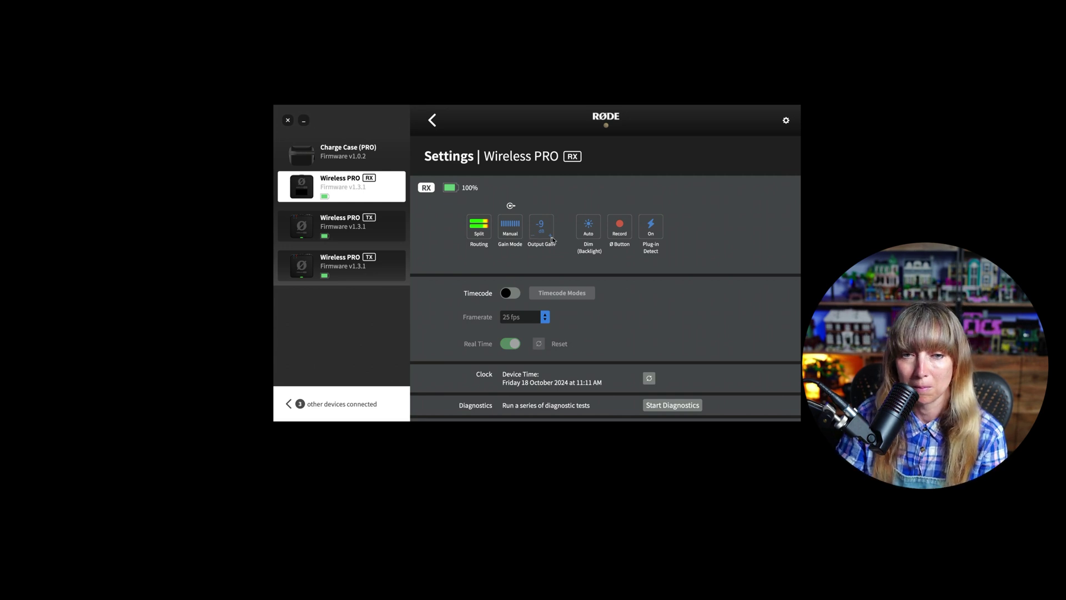
{"action": "left_click", "coordinate": [551, 238]}
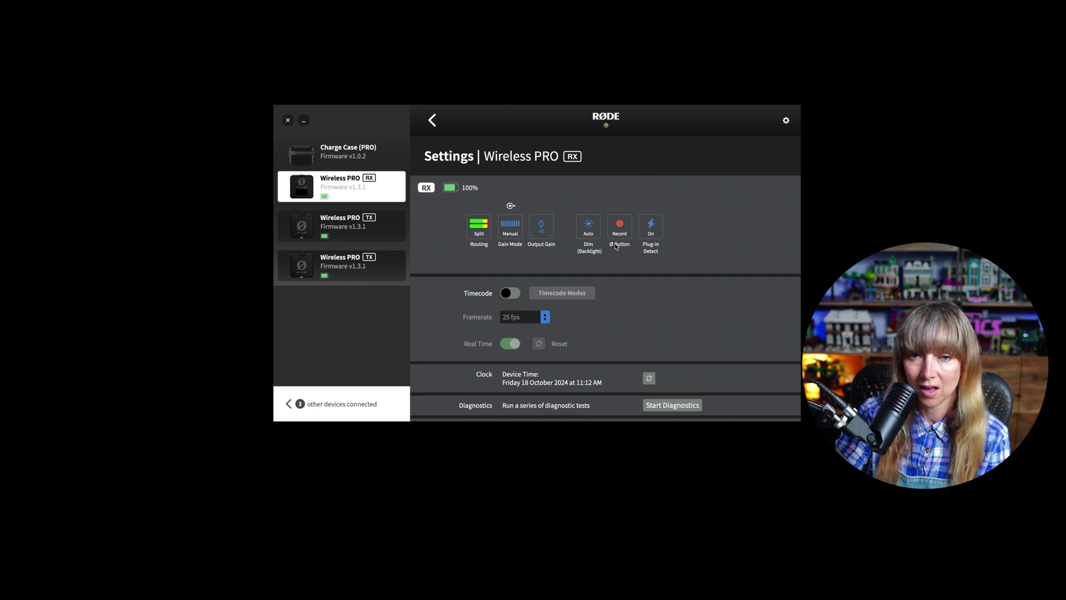
{"action": "left_click", "coordinate": [620, 227]}
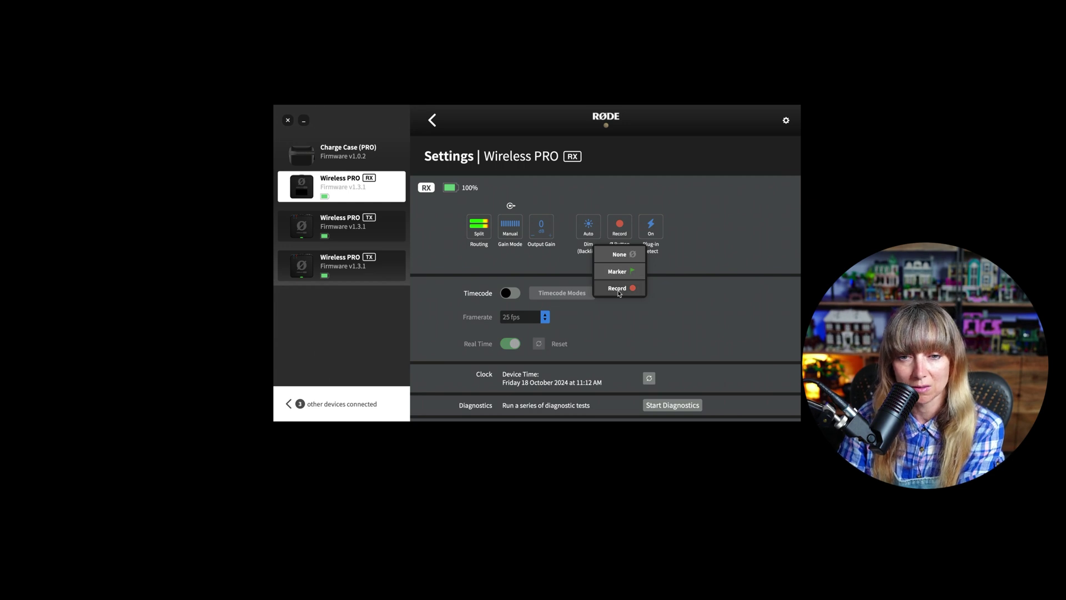
{"action": "left_click", "coordinate": [619, 293]}
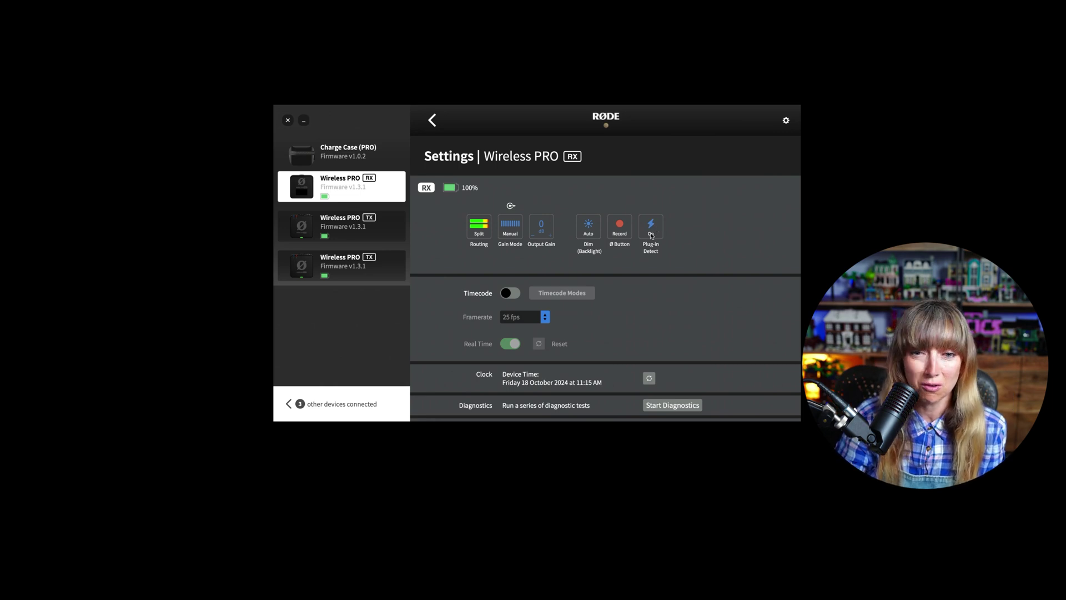
{"action": "left_click", "coordinate": [652, 233]}
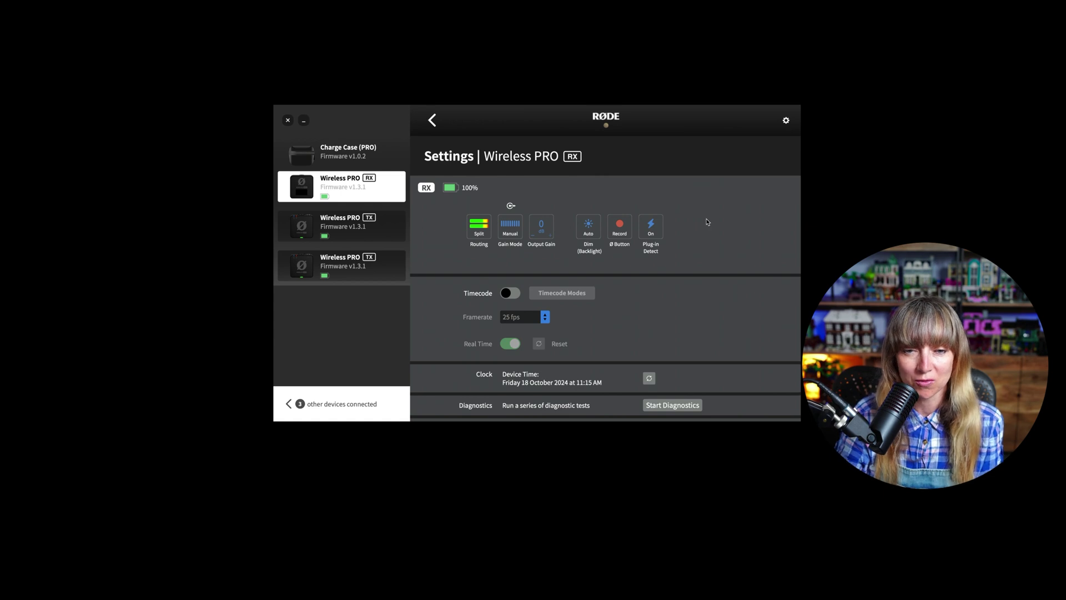
{"action": "scroll", "coordinate": [698, 240], "scroll_direction": "down", "scroll_amount": 2}
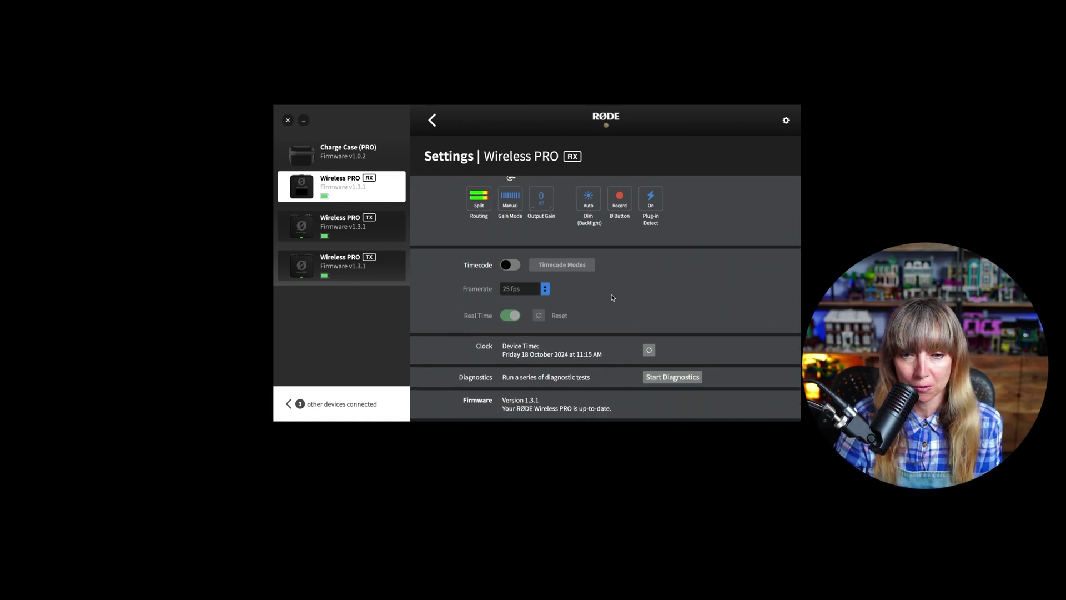
{"action": "scroll", "coordinate": [672, 274], "scroll_direction": "up", "scroll_amount": 2}
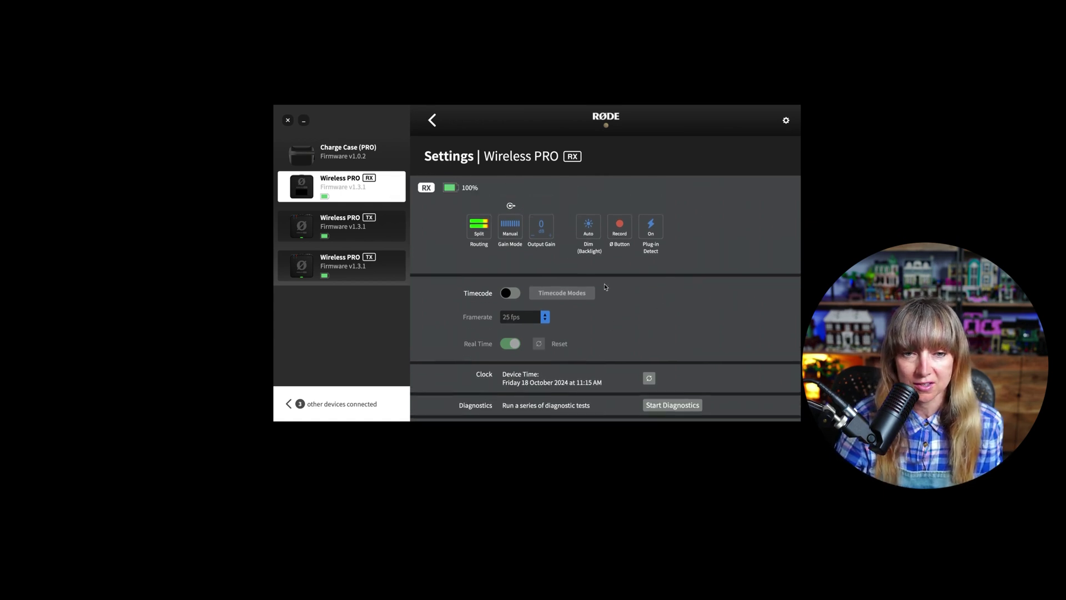
{"action": "left_click", "coordinate": [507, 294]}
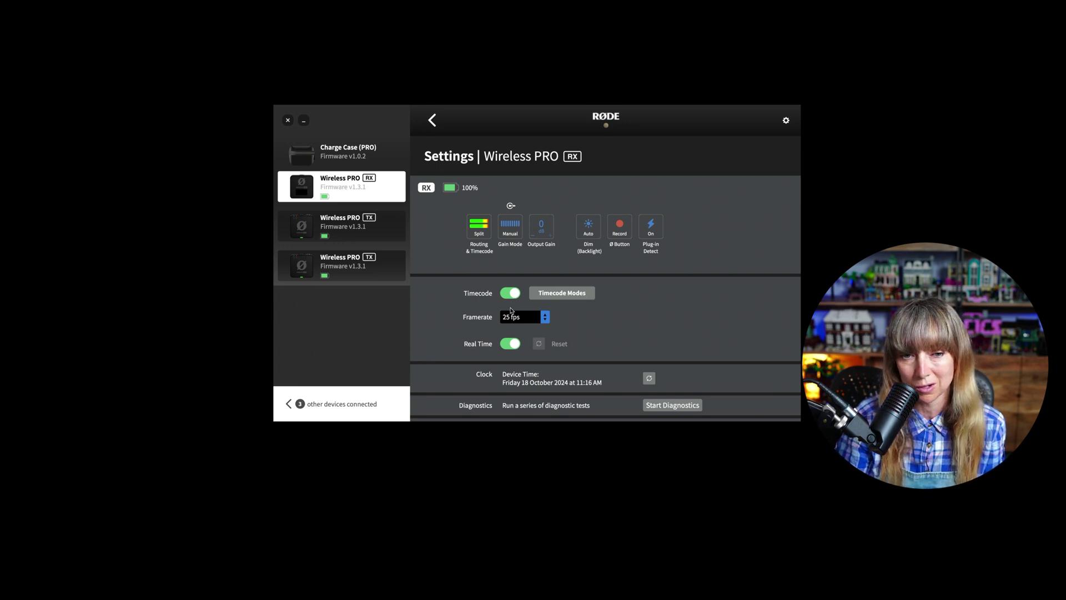
{"action": "left_click", "coordinate": [545, 317]}
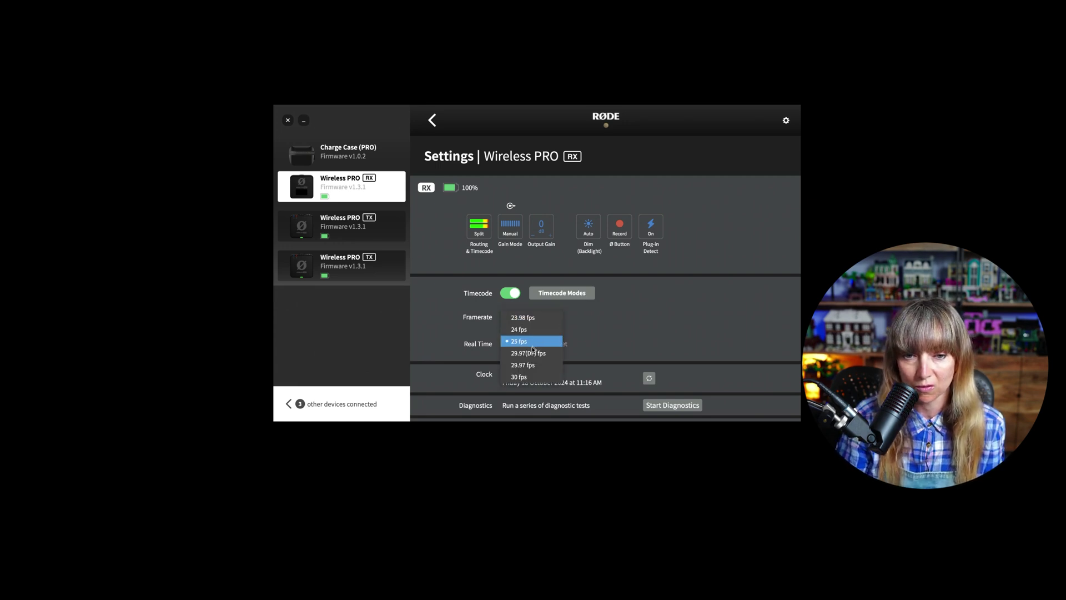
{"action": "left_click", "coordinate": [550, 341]}
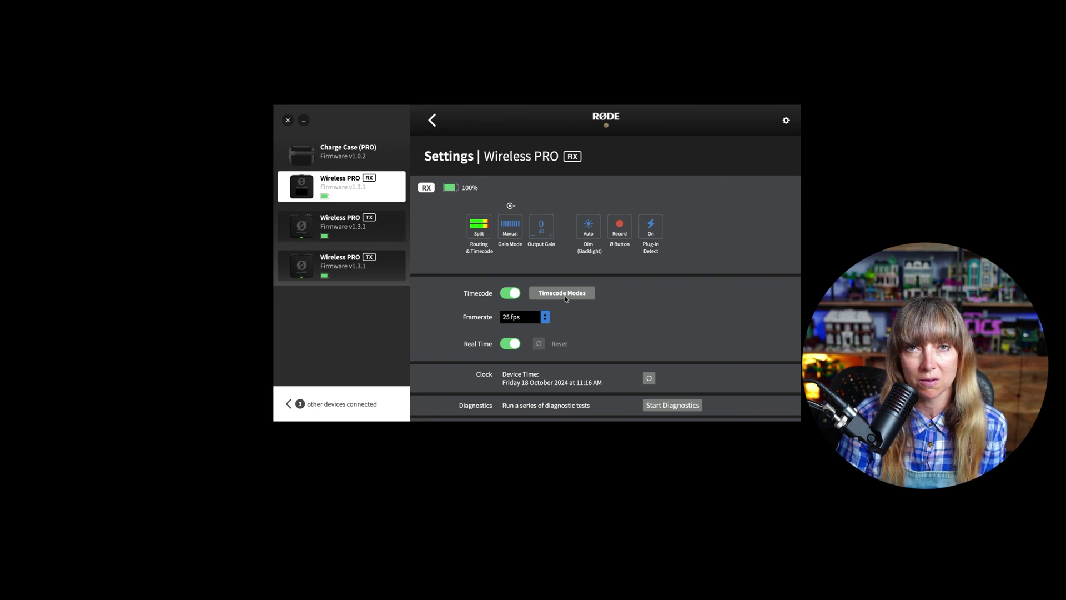
{"action": "left_click", "coordinate": [510, 292]}
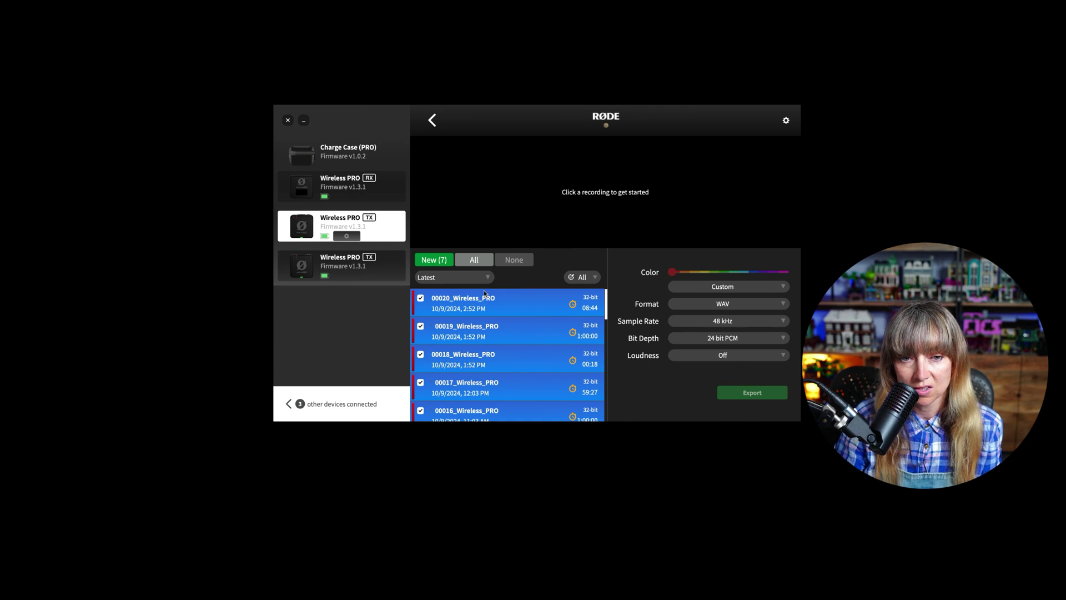
Untick recordings 00020 through 00016, then re-tick 00020 and 00019 for export.
{"action": "scroll", "coordinate": [478, 328], "scroll_direction": "down", "scroll_amount": 1}
{"action": "scroll", "coordinate": [485, 340], "scroll_direction": "down", "scroll_amount": 10}
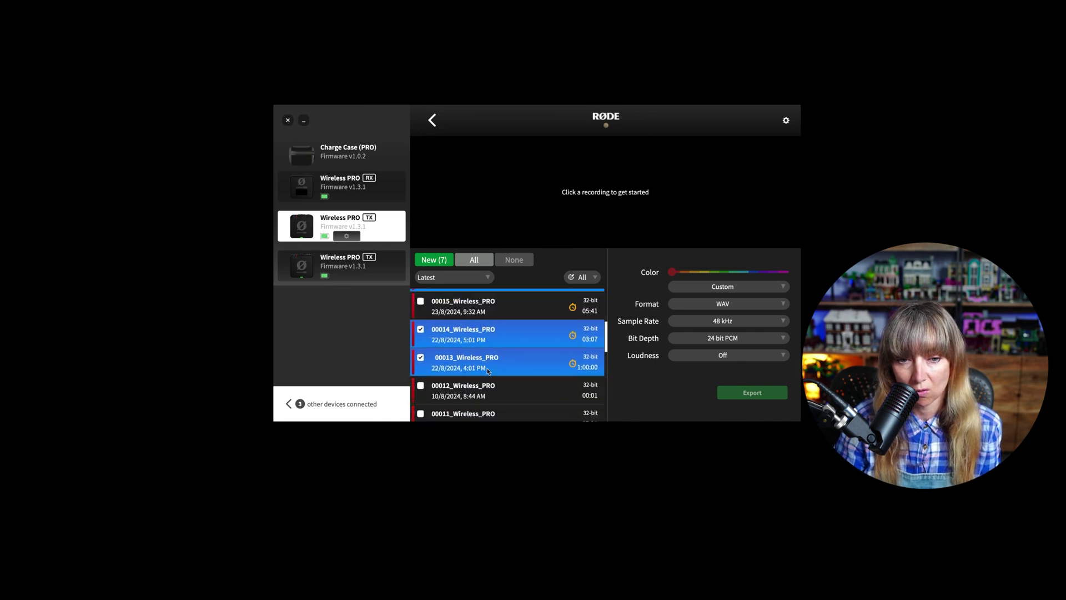
{"action": "scroll", "coordinate": [486, 369], "scroll_direction": "up", "scroll_amount": 10}
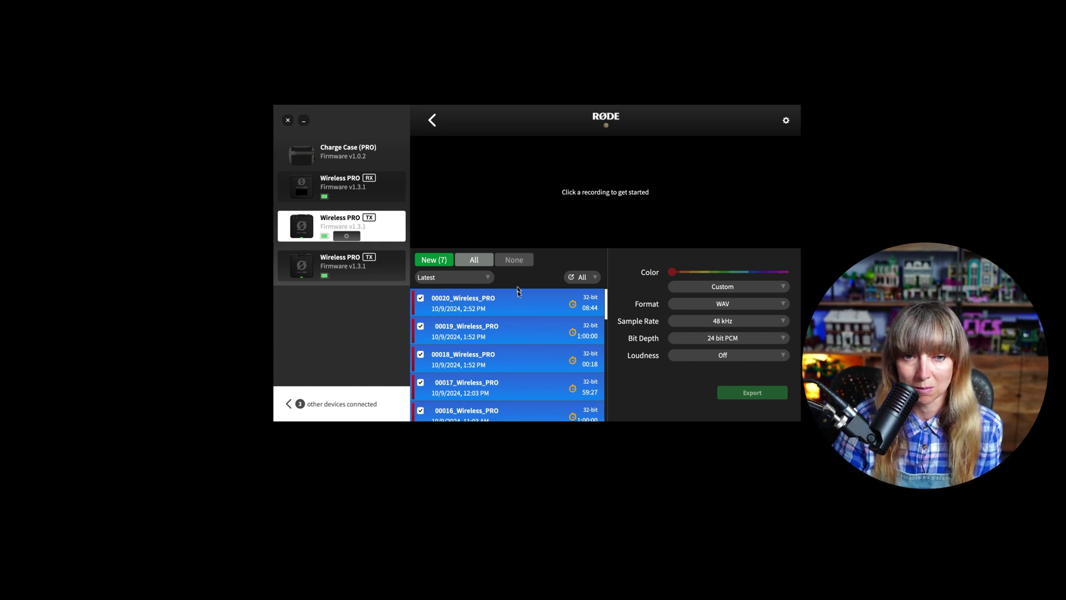
{"action": "left_click", "coordinate": [420, 299]}
{"action": "left_click", "coordinate": [422, 327]}
{"action": "left_click", "coordinate": [425, 356]}
{"action": "left_click", "coordinate": [425, 383]}
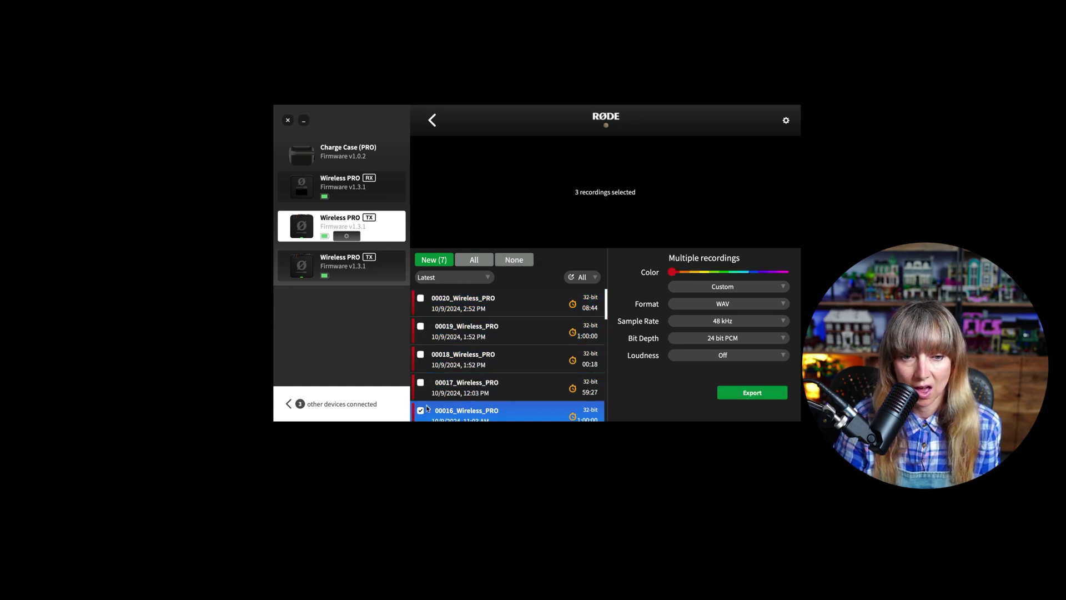
{"action": "left_click", "coordinate": [420, 411]}
{"action": "scroll", "coordinate": [428, 389], "scroll_direction": "down", "scroll_amount": 3}
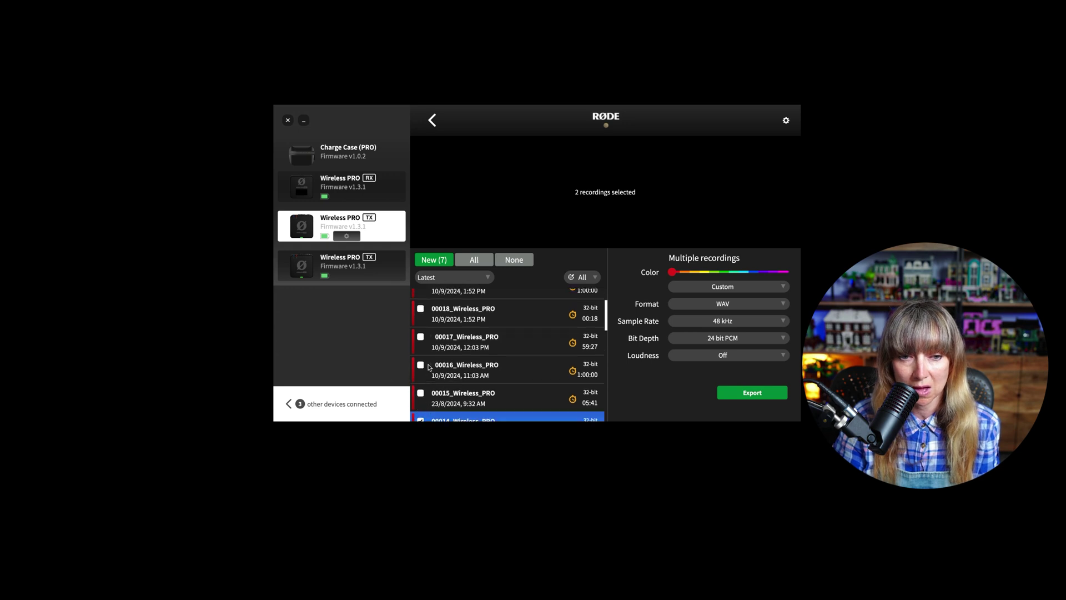
{"action": "scroll", "coordinate": [428, 361], "scroll_direction": "up", "scroll_amount": 3}
{"action": "left_click", "coordinate": [421, 298]}
{"action": "left_click", "coordinate": [420, 326]}
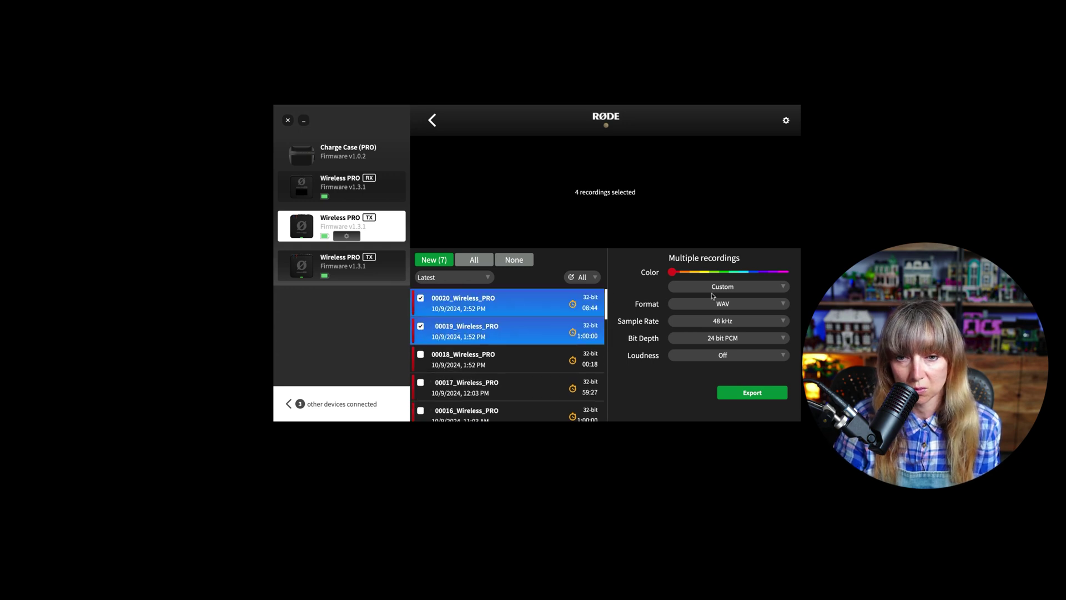
{"action": "left_click", "coordinate": [739, 287]}
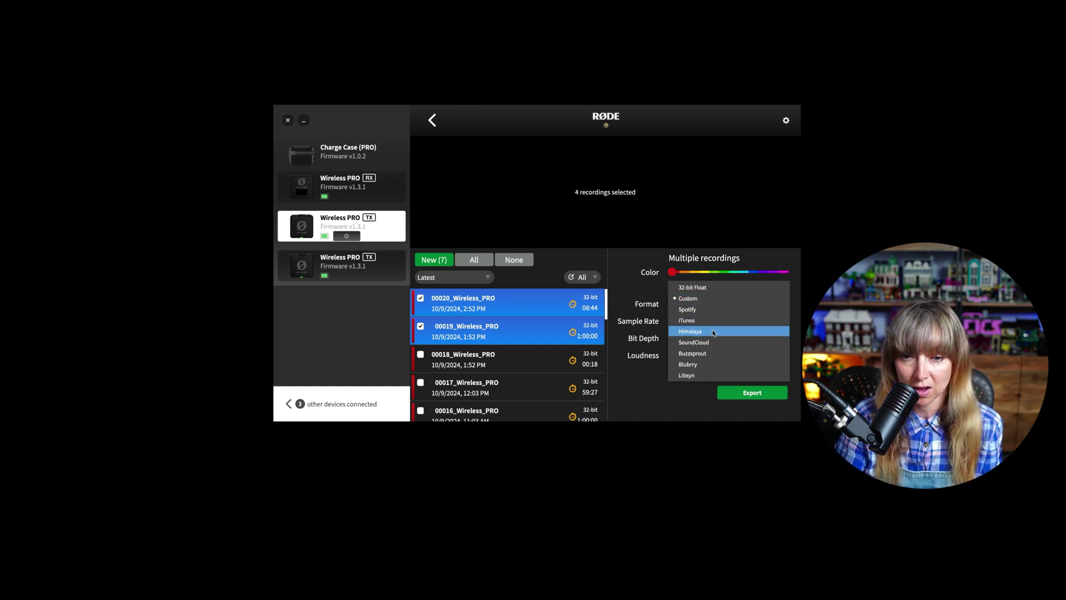
{"action": "left_click", "coordinate": [639, 294]}
{"action": "left_click", "coordinate": [736, 289]}
{"action": "left_click", "coordinate": [687, 297]}
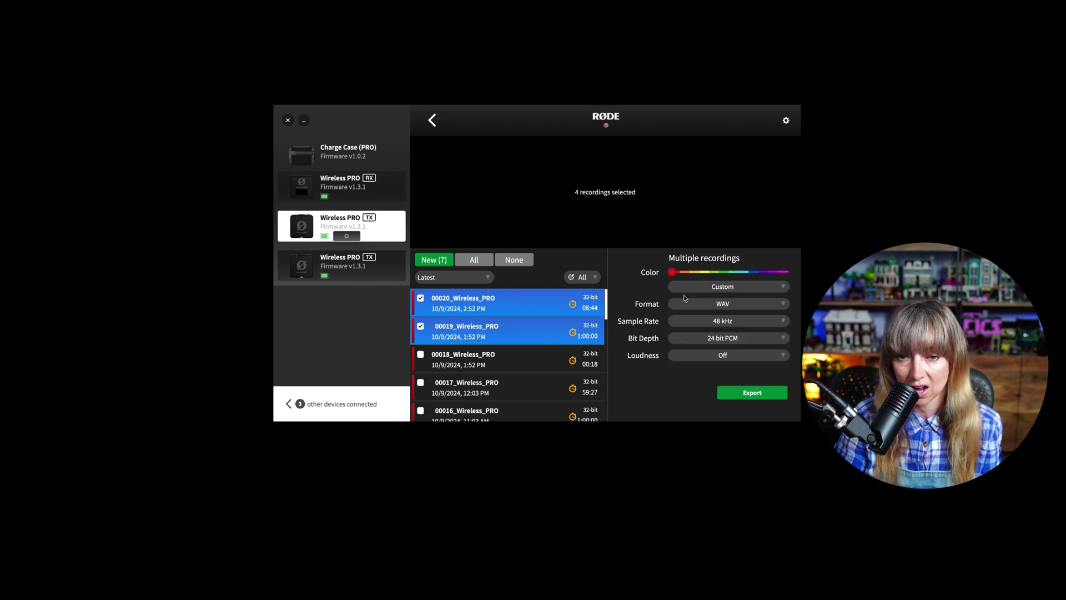
{"action": "left_click", "coordinate": [730, 303]}
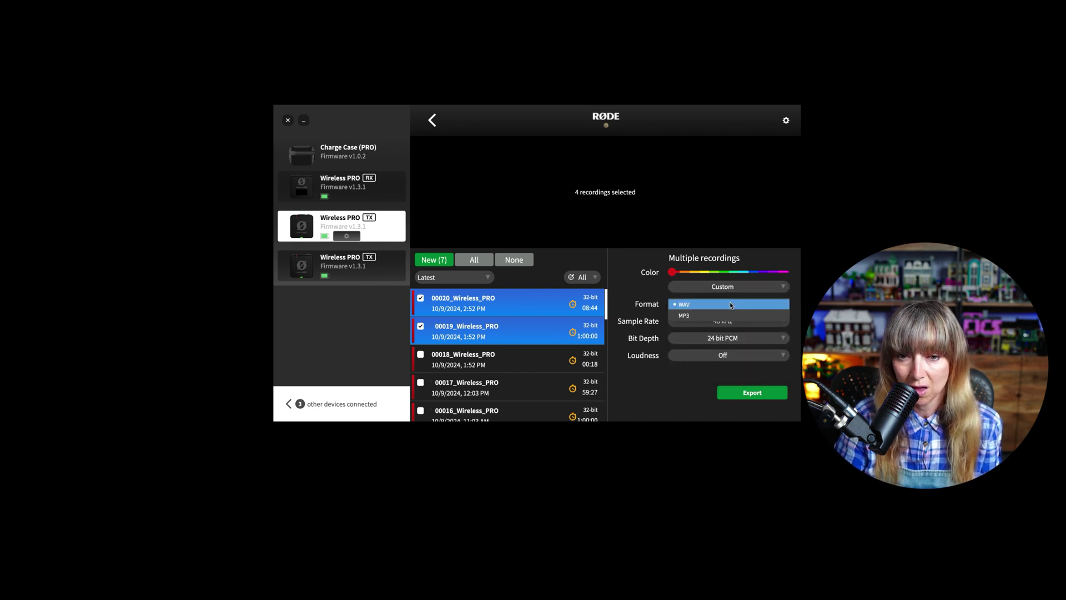
{"action": "left_click", "coordinate": [640, 288]}
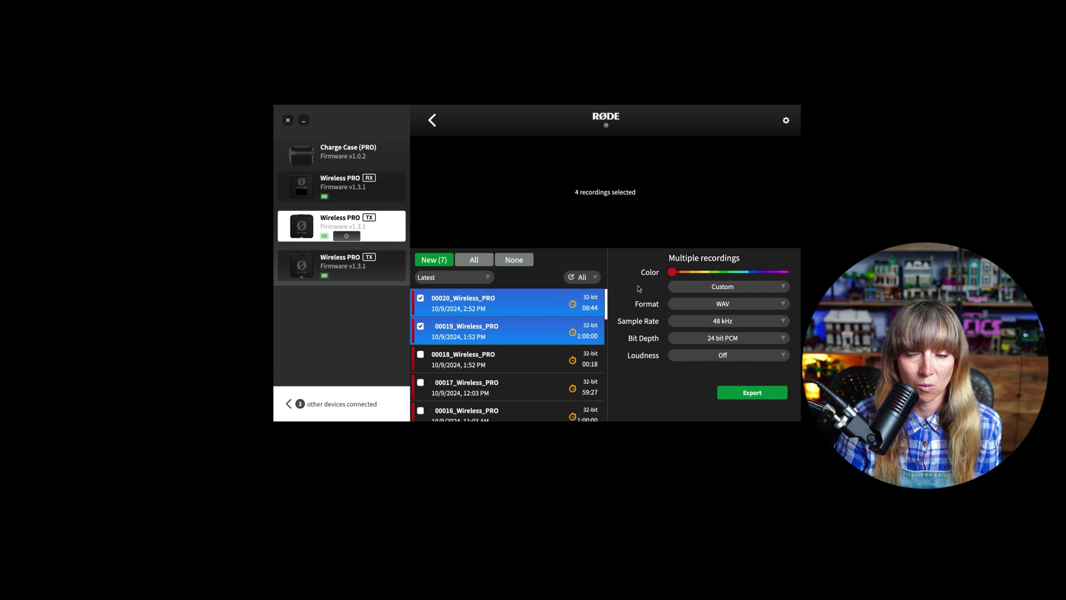
{"action": "left_click", "coordinate": [749, 322]}
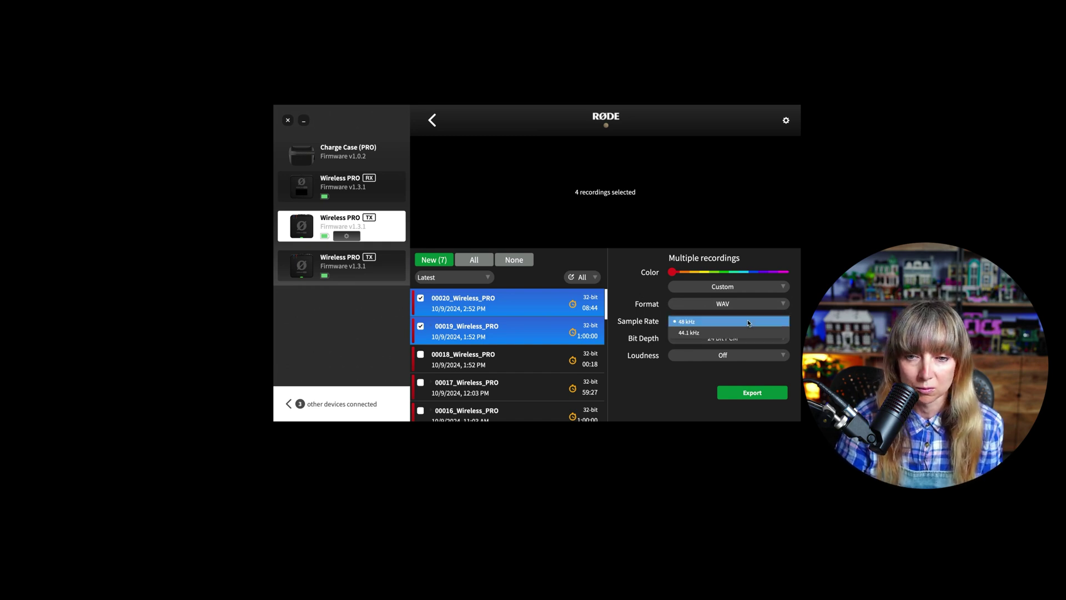
{"action": "left_click", "coordinate": [747, 322]}
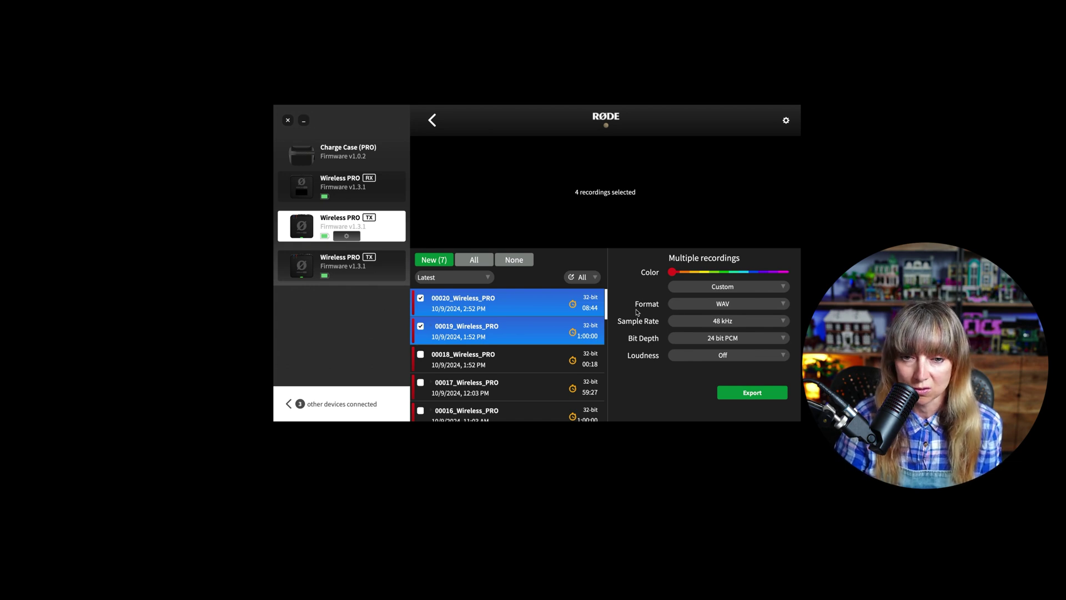
{"action": "left_click", "coordinate": [741, 339]}
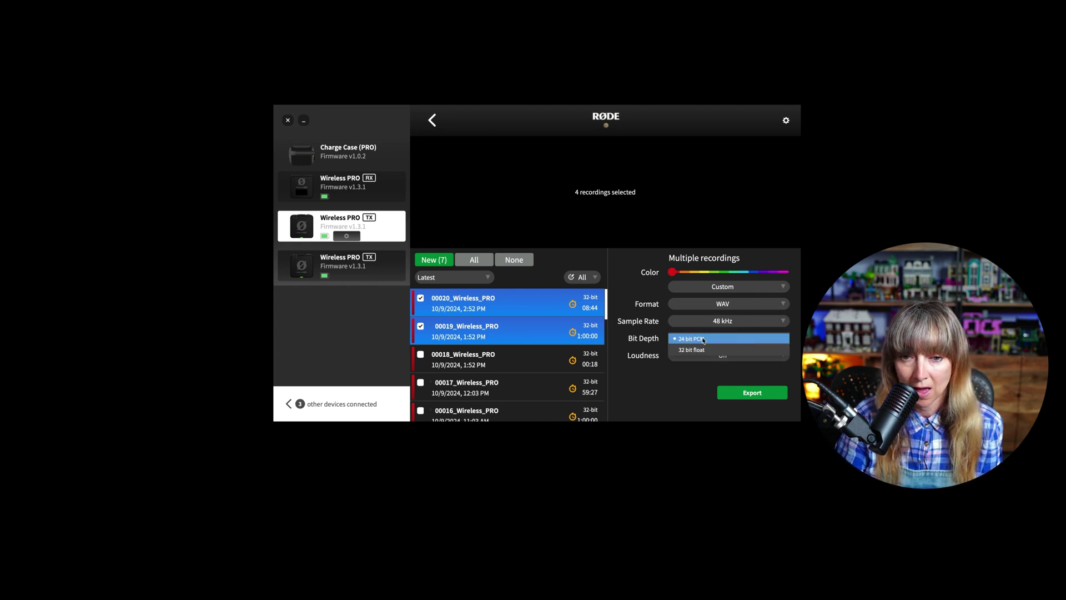
{"action": "left_click", "coordinate": [636, 339]}
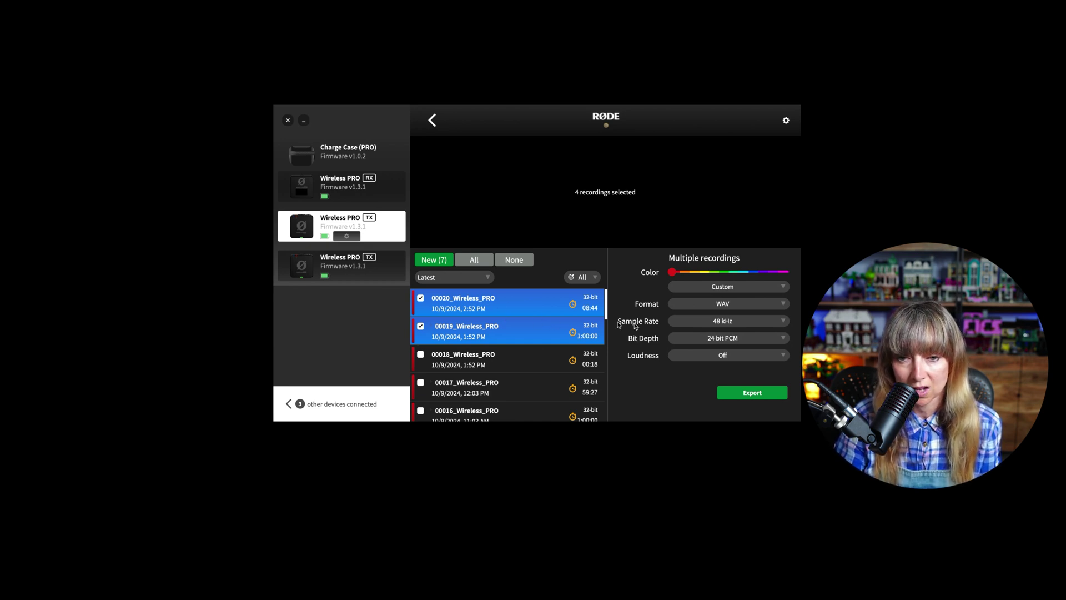
{"action": "left_click", "coordinate": [753, 341]}
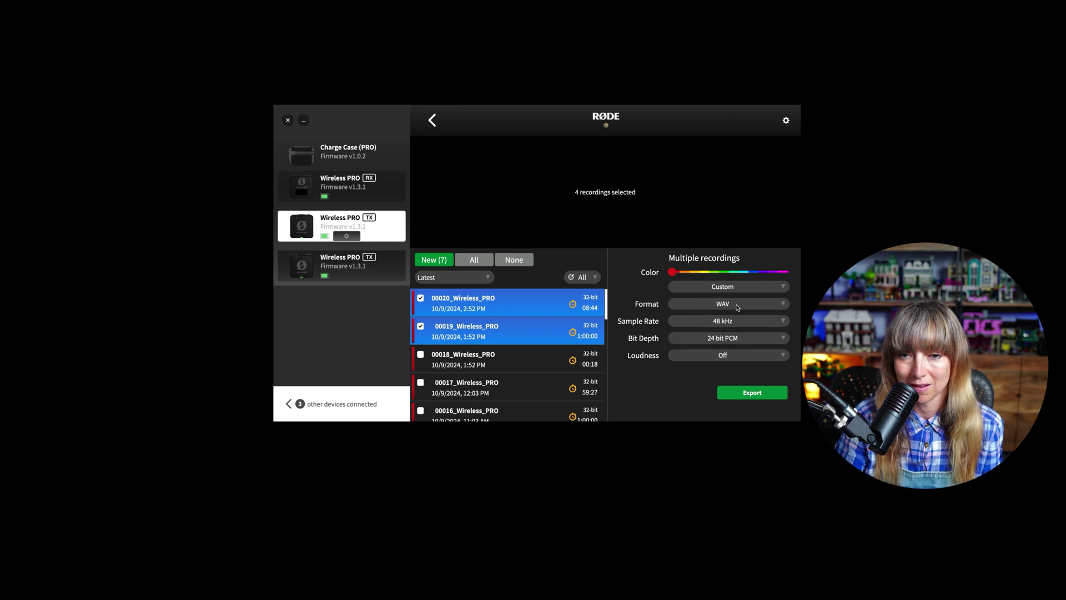
{"action": "left_click", "coordinate": [725, 356]}
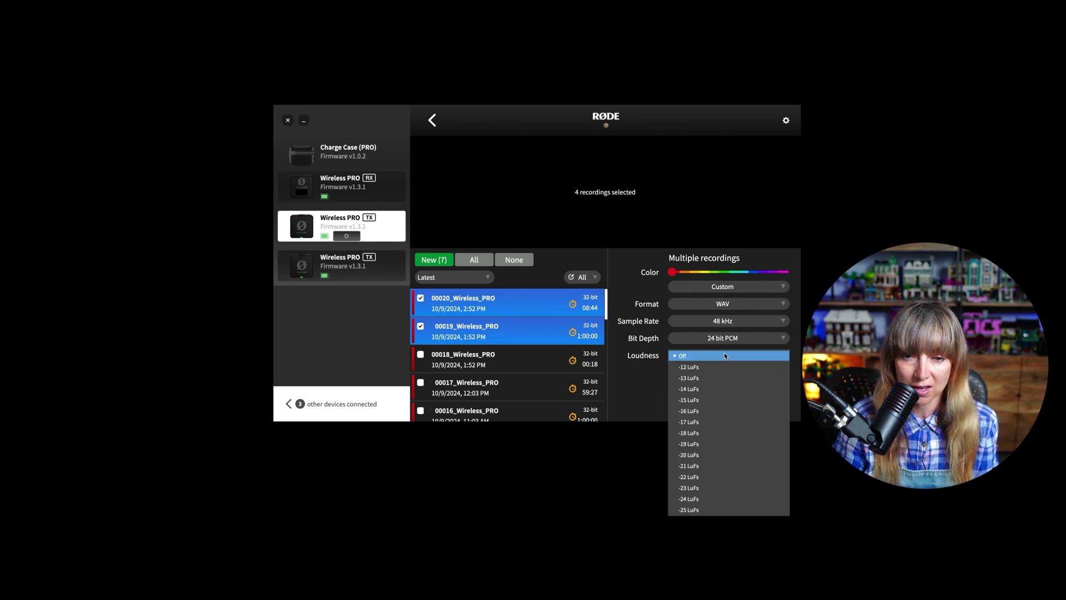
{"action": "left_click", "coordinate": [644, 380]}
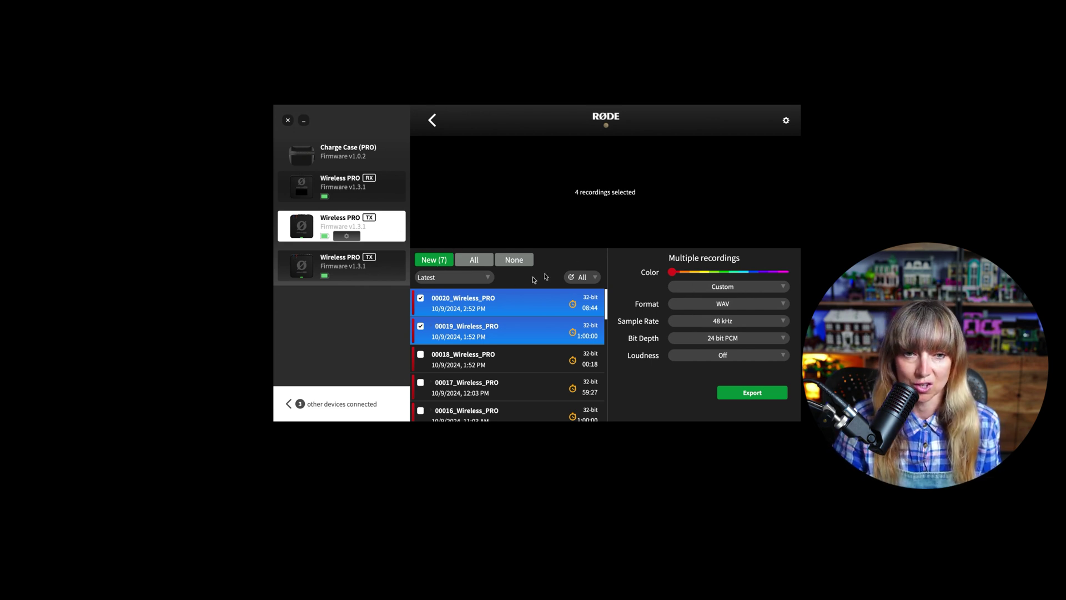
Open the Wireless PRO TX settings and cycle GainAssist through Auto, Dynamic and Off.
{"action": "left_click", "coordinate": [347, 238]}
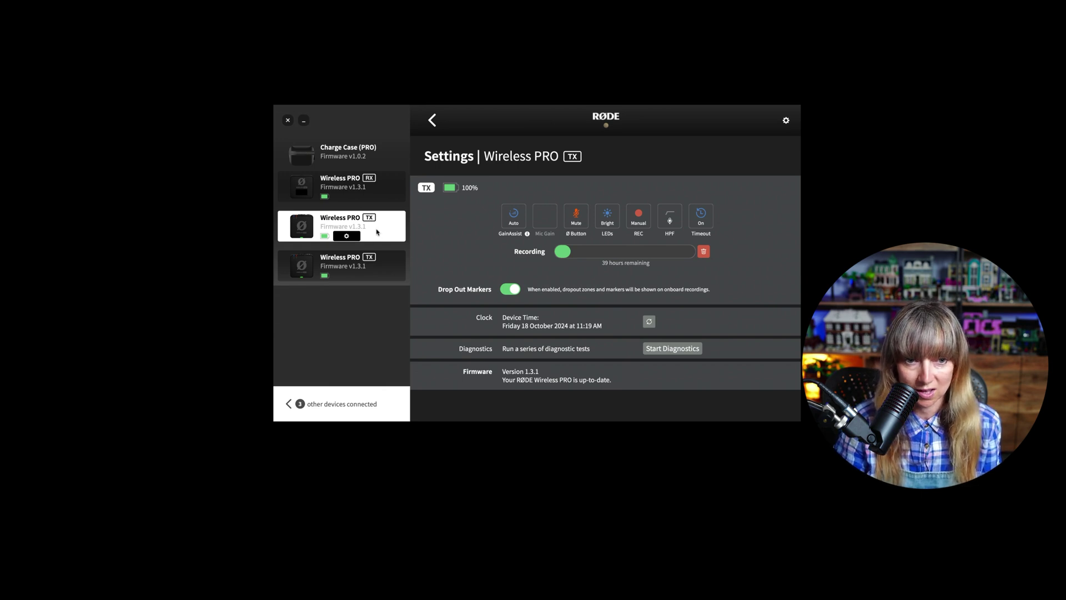
{"action": "left_click", "coordinate": [517, 216]}
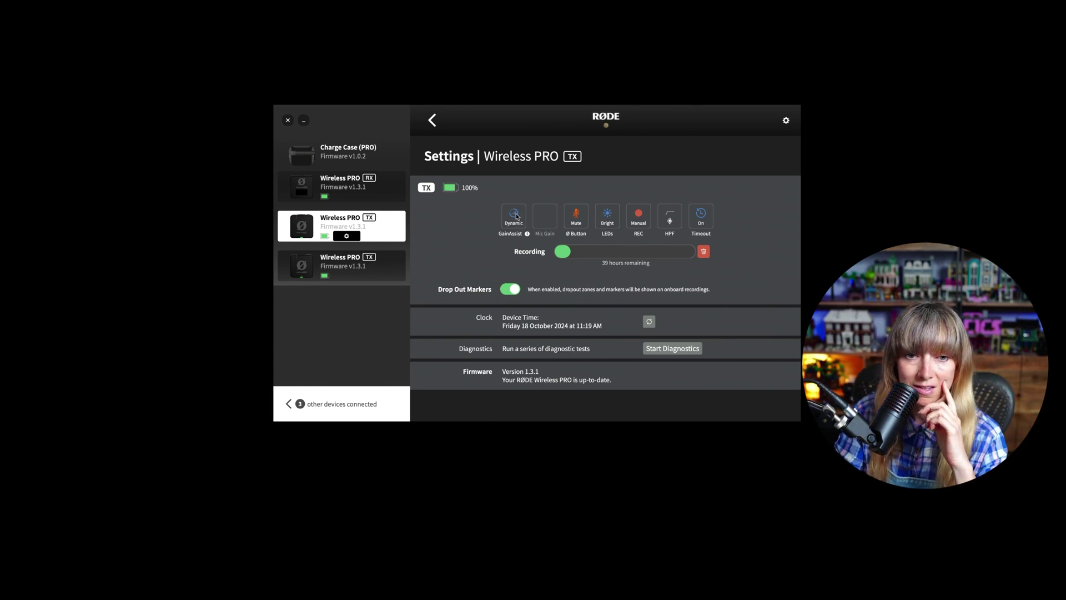
{"action": "left_click", "coordinate": [515, 218]}
{"action": "left_click", "coordinate": [514, 219]}
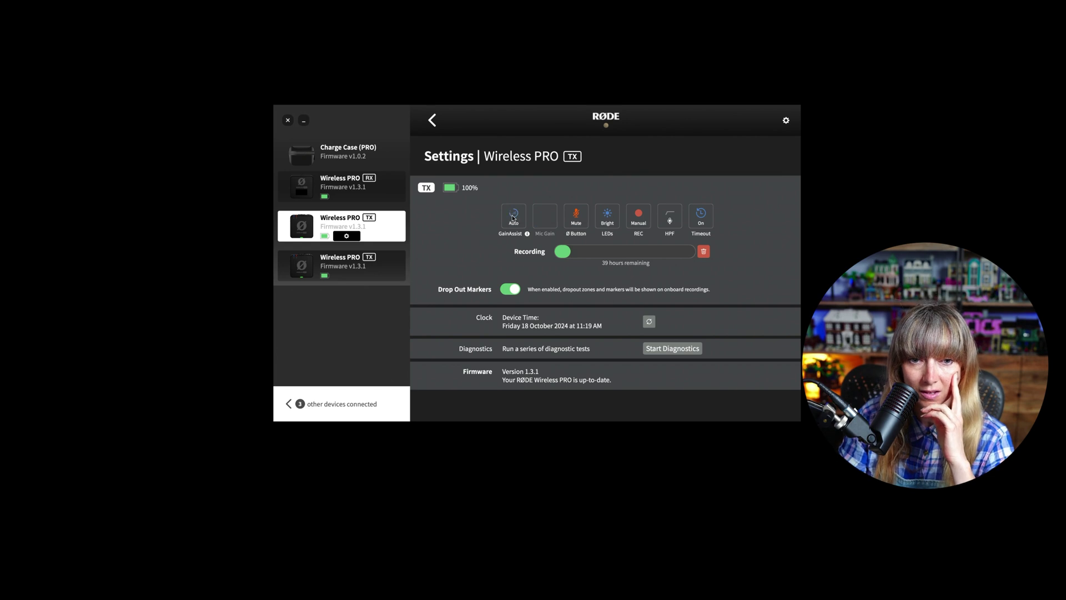
{"action": "left_click", "coordinate": [513, 218]}
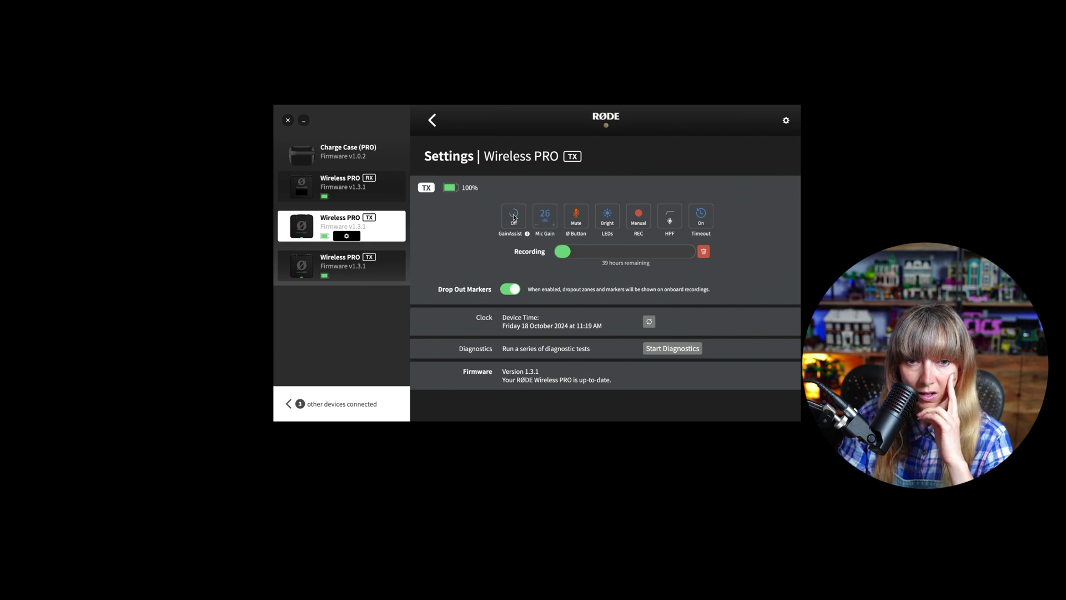
{"action": "left_click", "coordinate": [514, 217]}
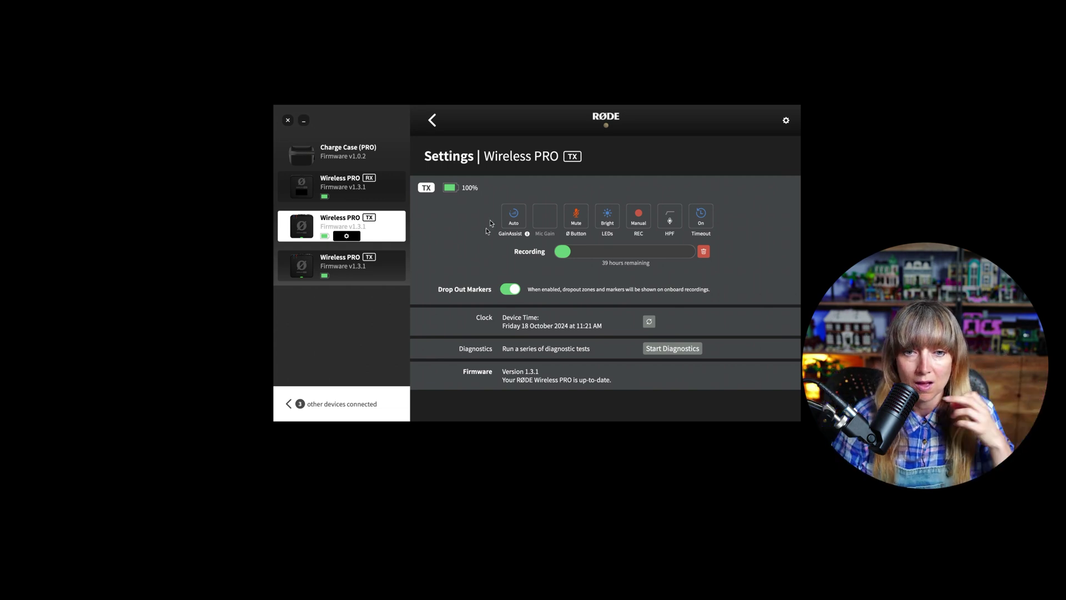
{"action": "left_click", "coordinate": [514, 219]}
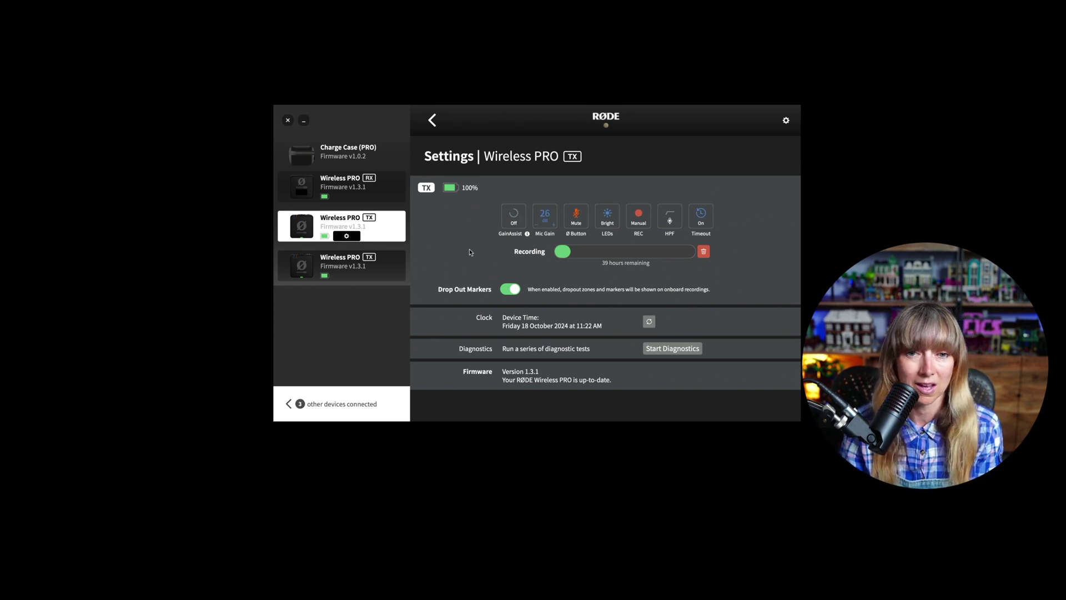
Switch the transmitter's GainAssist from Off to Dynamic.
{"action": "left_click", "coordinate": [522, 220]}
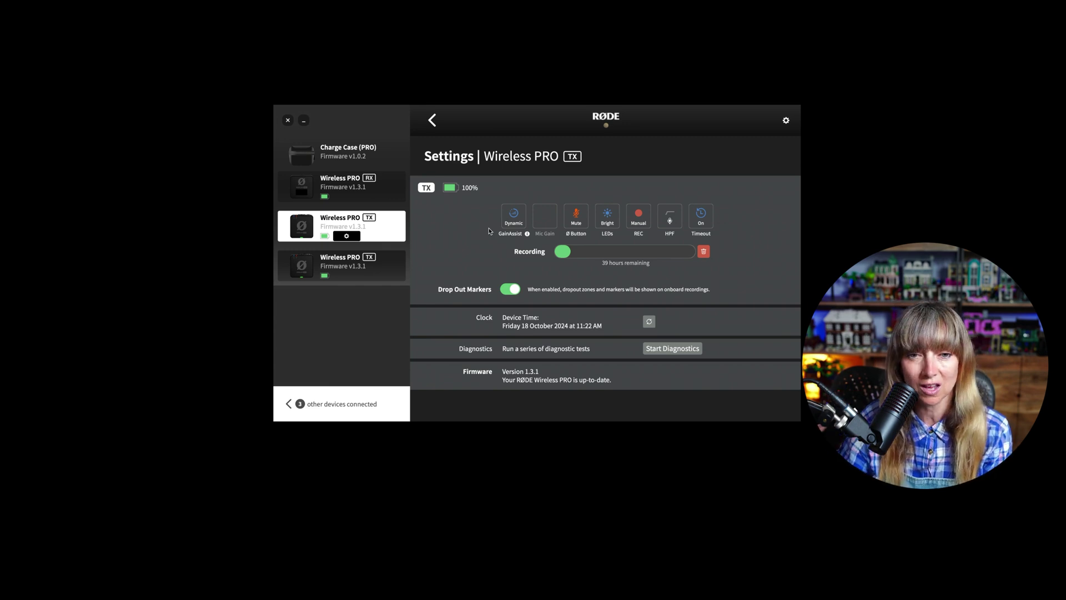
Set the Ø button function to None and change the transmitter's LED brightness.
{"action": "left_click", "coordinate": [577, 220]}
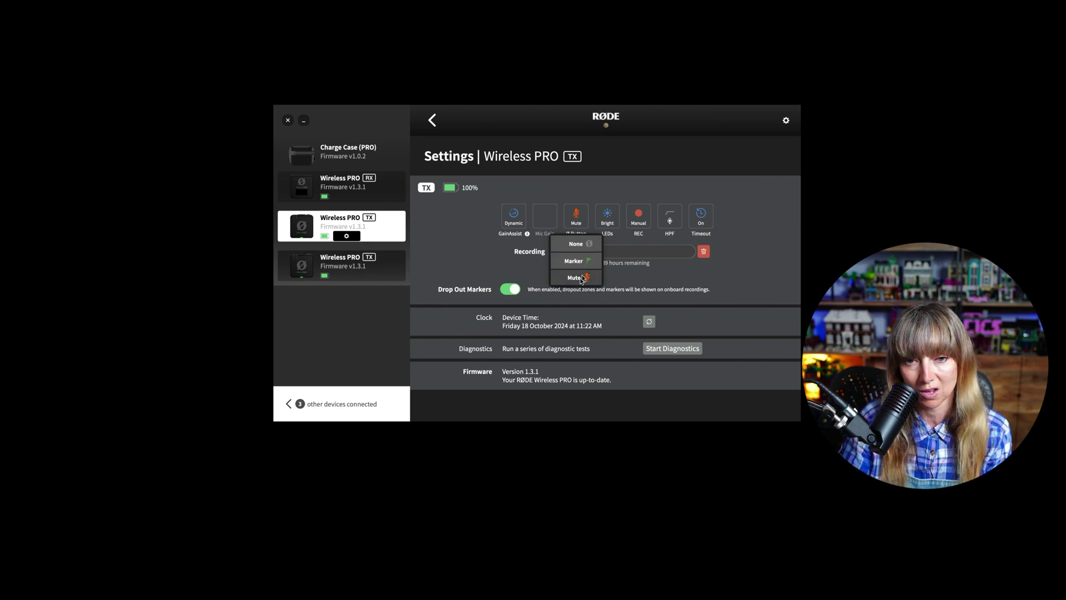
{"action": "left_click", "coordinate": [585, 246]}
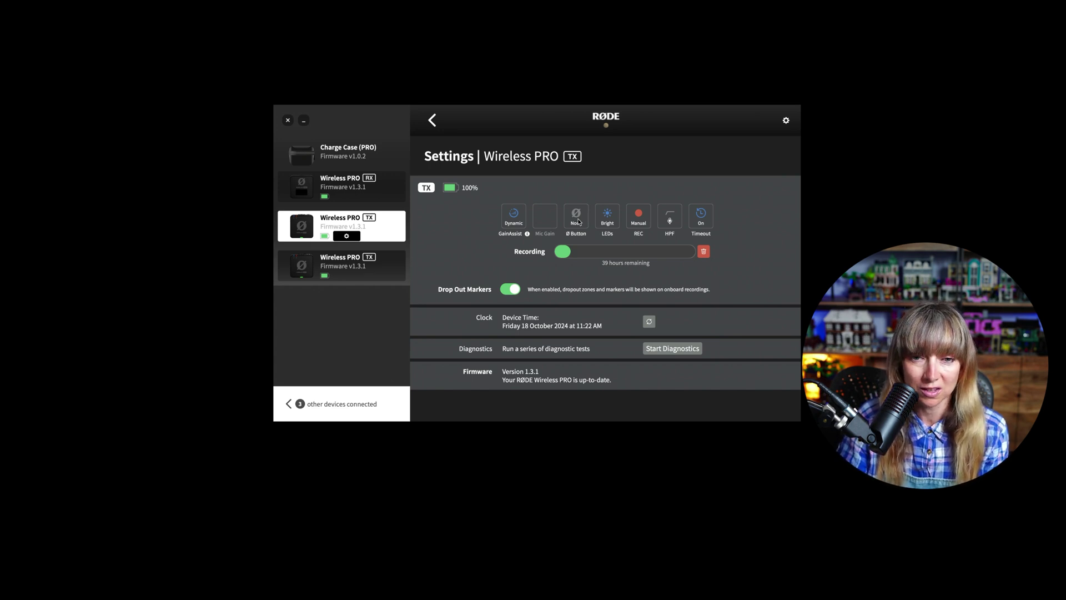
{"action": "left_click", "coordinate": [577, 218]}
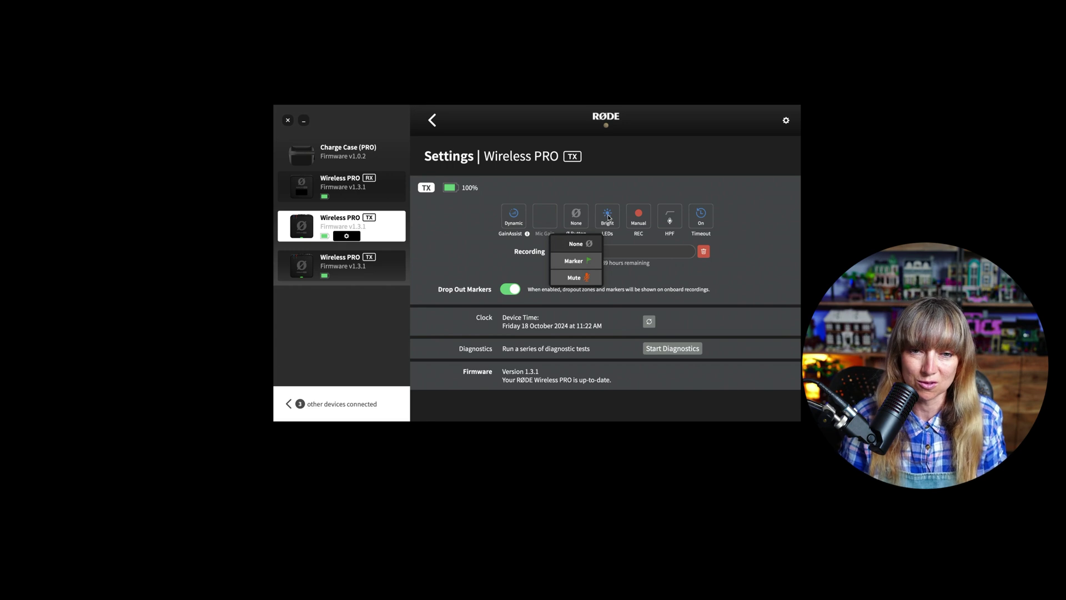
{"action": "left_click", "coordinate": [587, 248]}
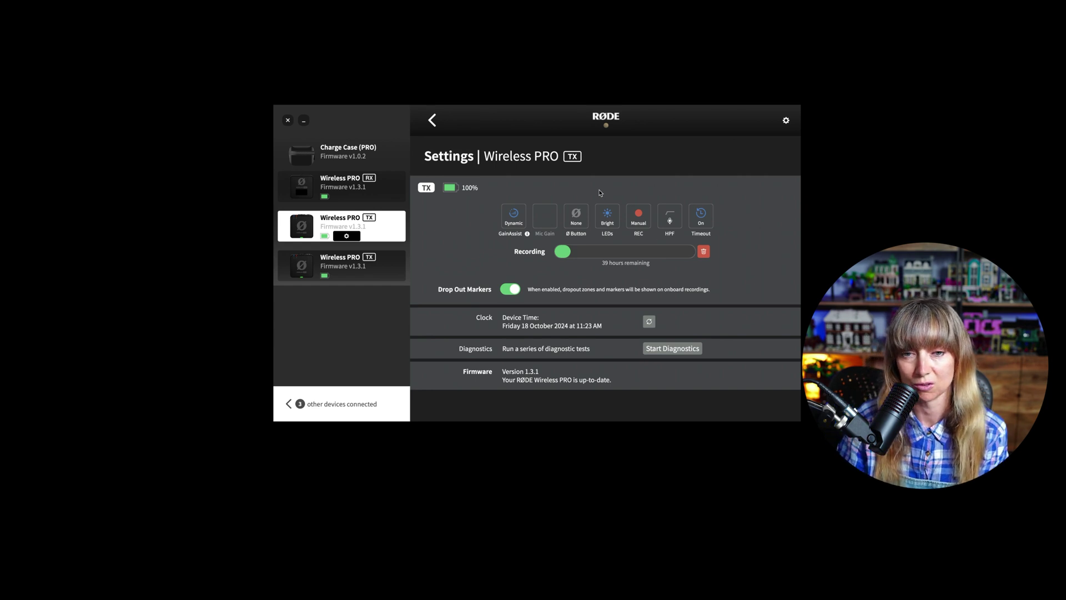
{"action": "left_click", "coordinate": [608, 218]}
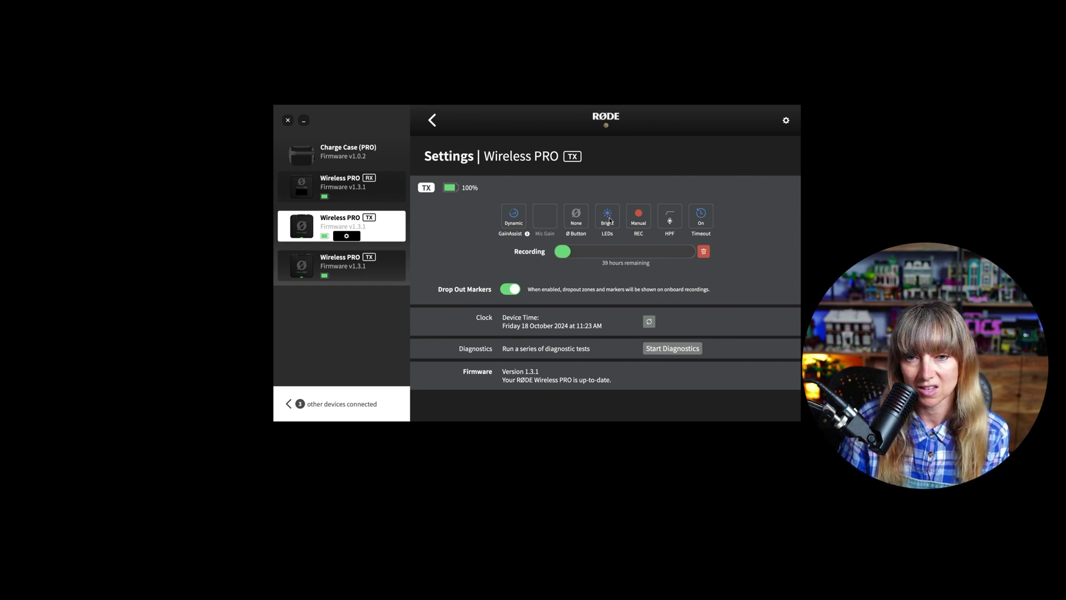
Change the onboard recording mode and cycle the high-pass filter to 75.
{"action": "left_click", "coordinate": [639, 217]}
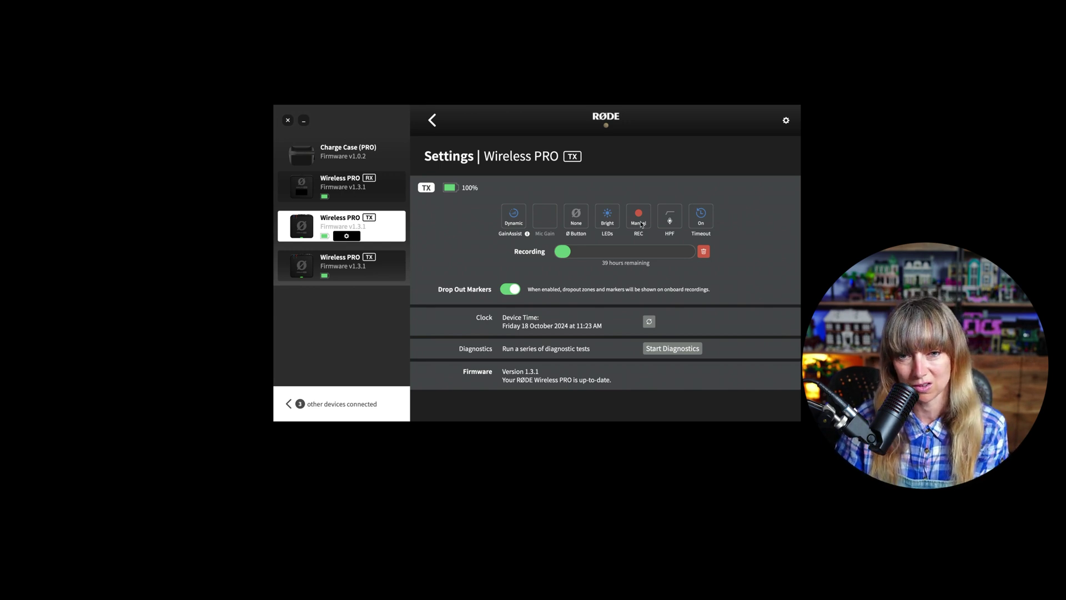
{"action": "left_click", "coordinate": [671, 220]}
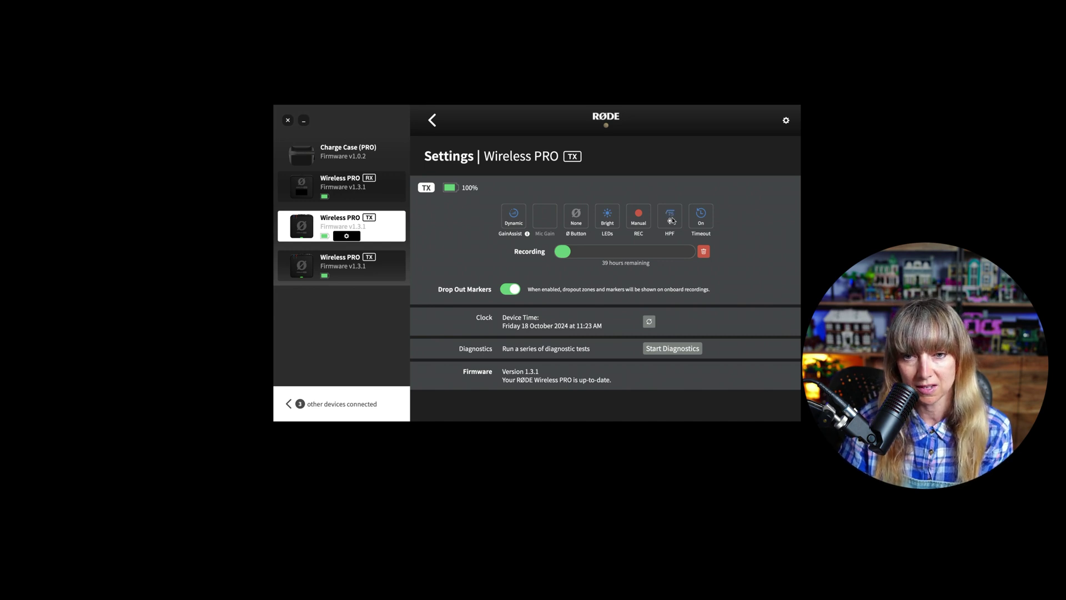
{"action": "left_click", "coordinate": [671, 222]}
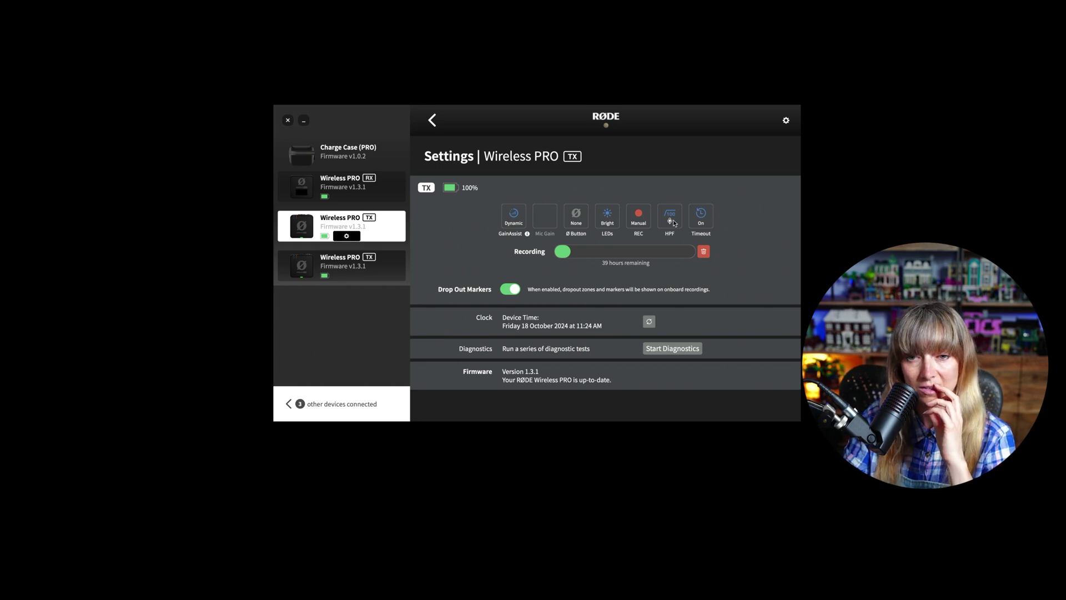
{"action": "left_click", "coordinate": [672, 221]}
{"action": "left_click", "coordinate": [673, 222]}
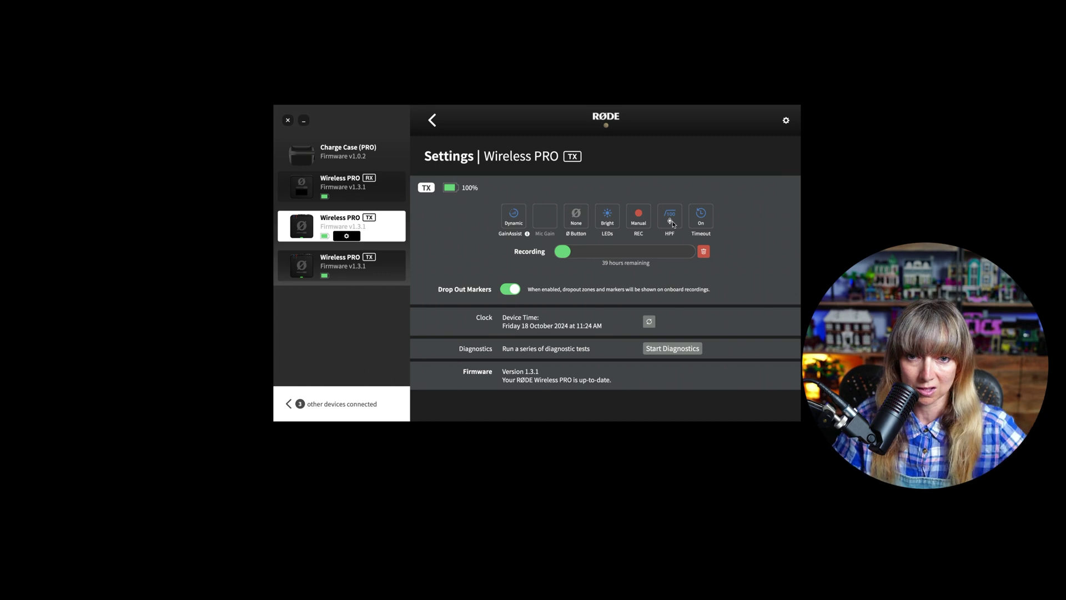
{"action": "left_click", "coordinate": [673, 222]}
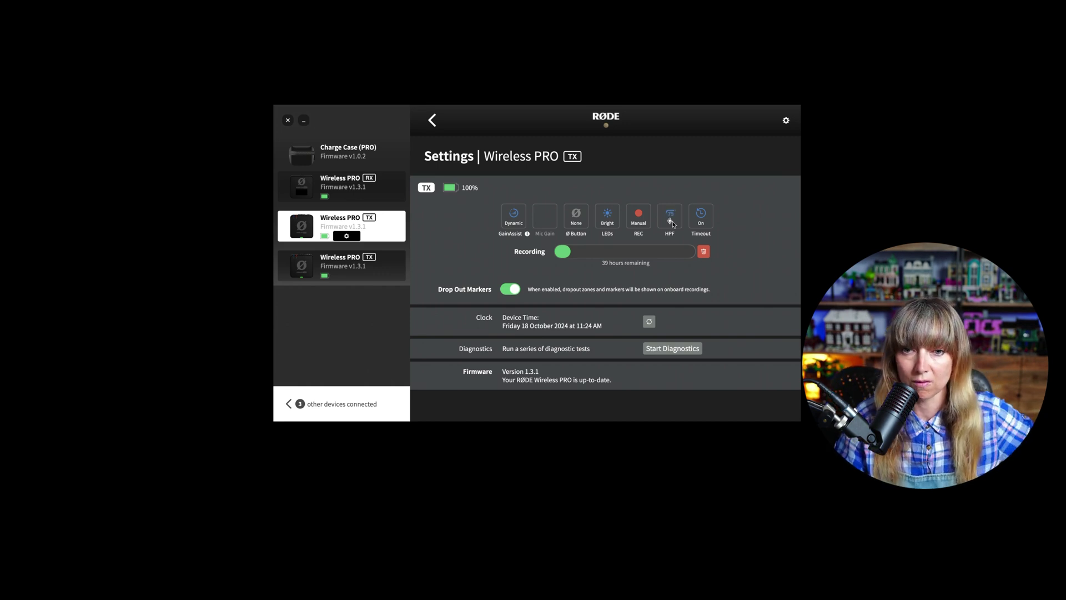